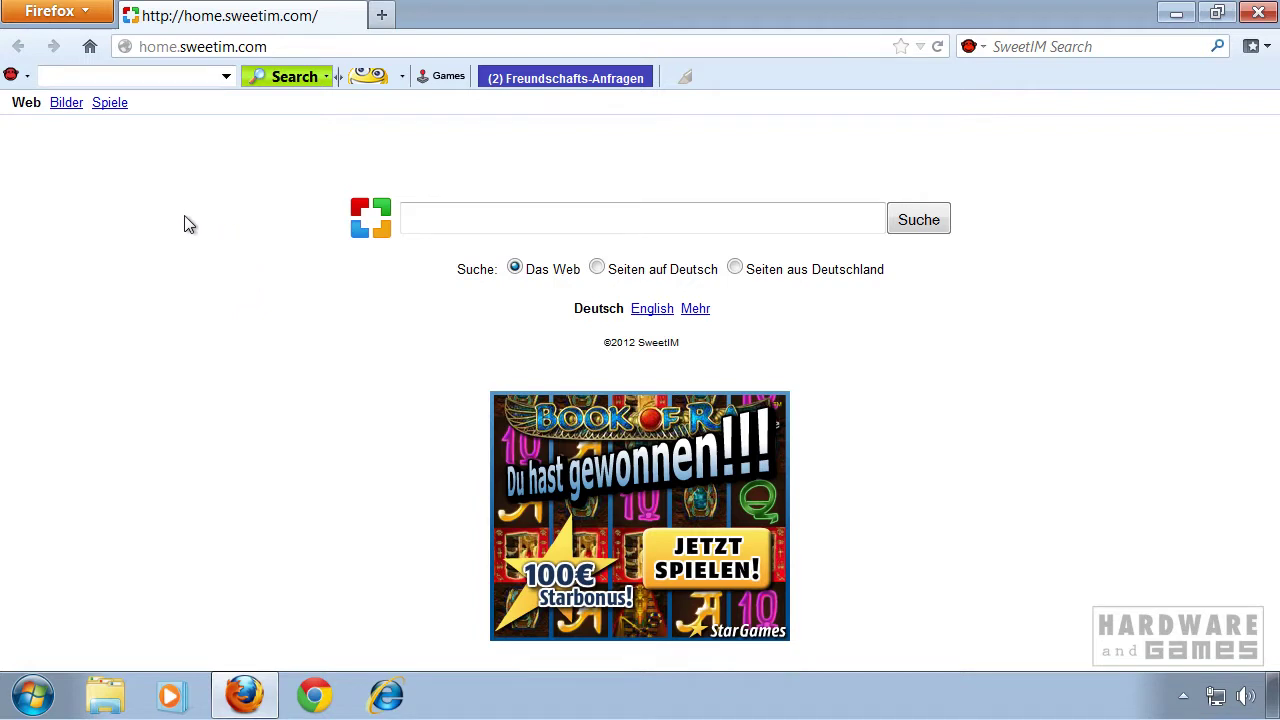
- Open the installed programs list from the Start menu's Control Panel
left_click(33, 696)
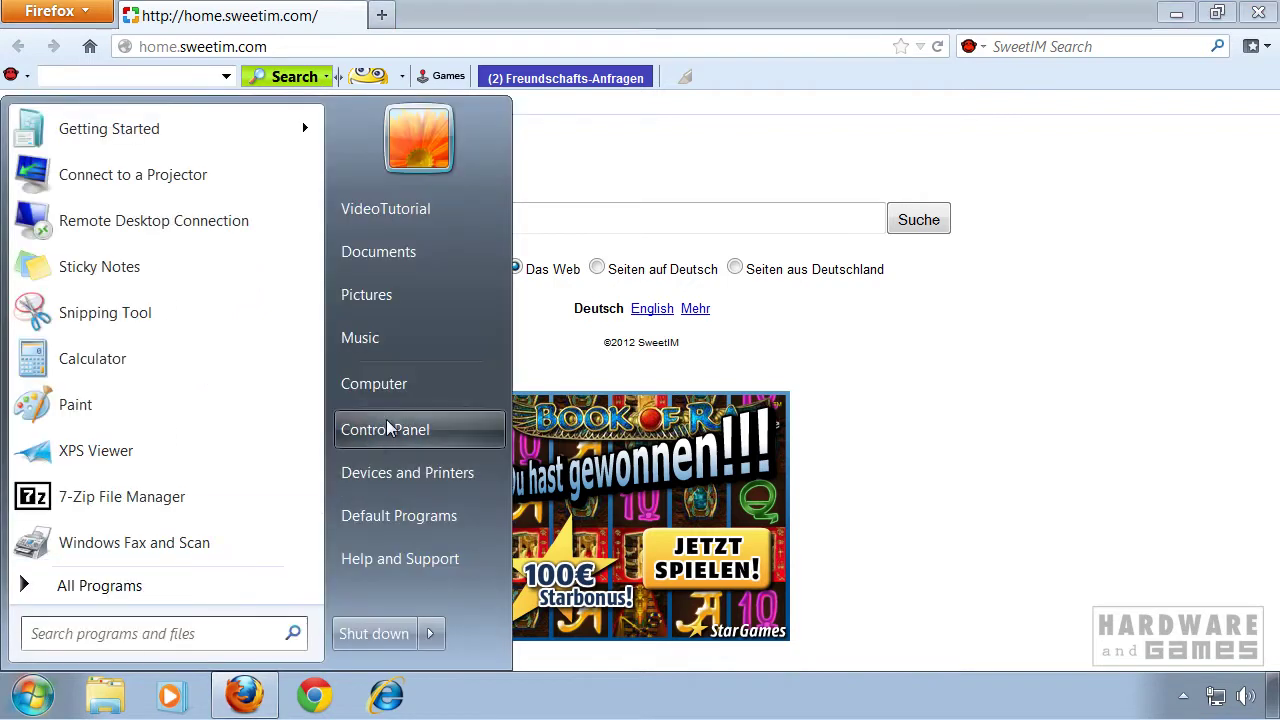
left_click(468, 435)
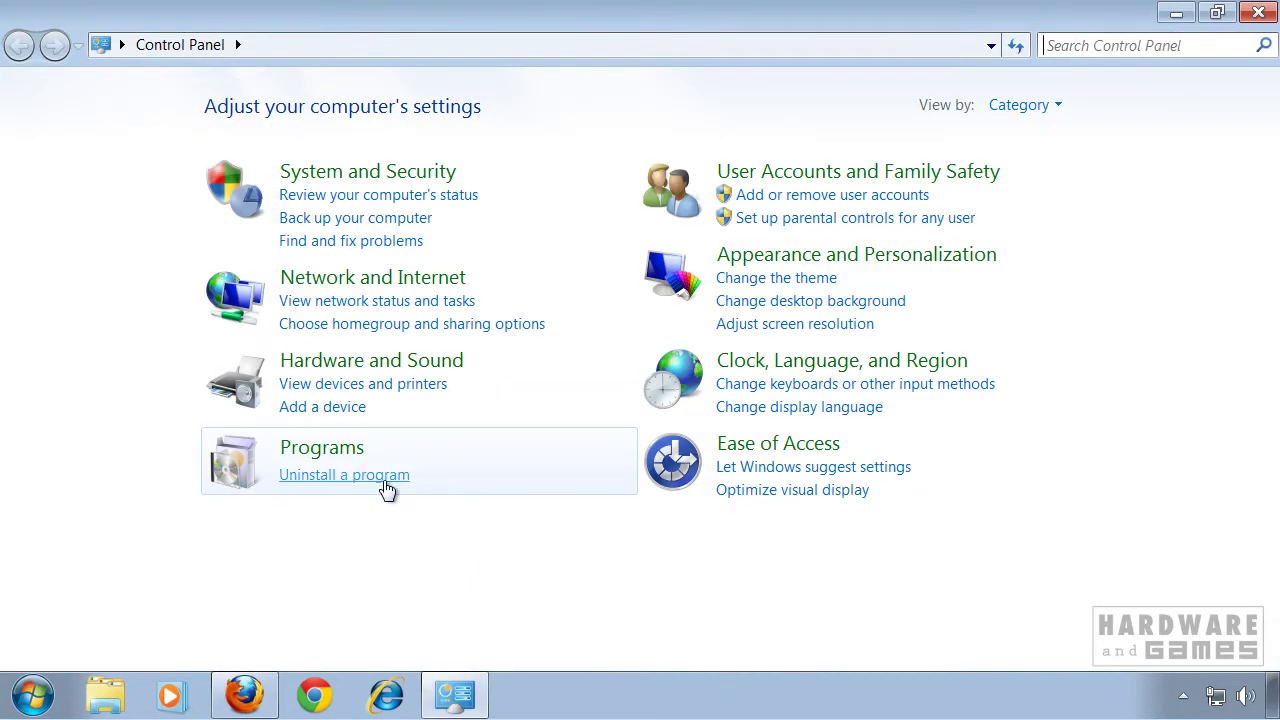
left_click(352, 478)
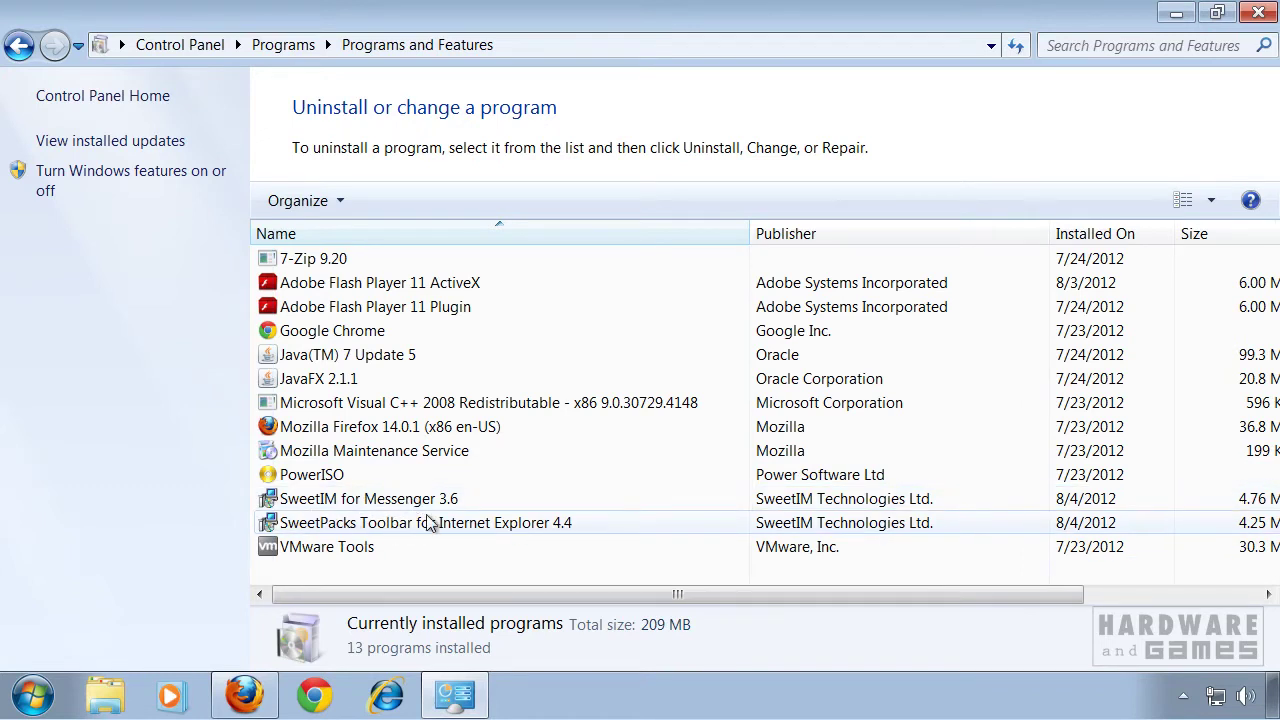
- Uninstall SweetIM for Messenger 3.6, accepting the reboot and declining SweetPacks homepage and search settings
left_click(380, 496)
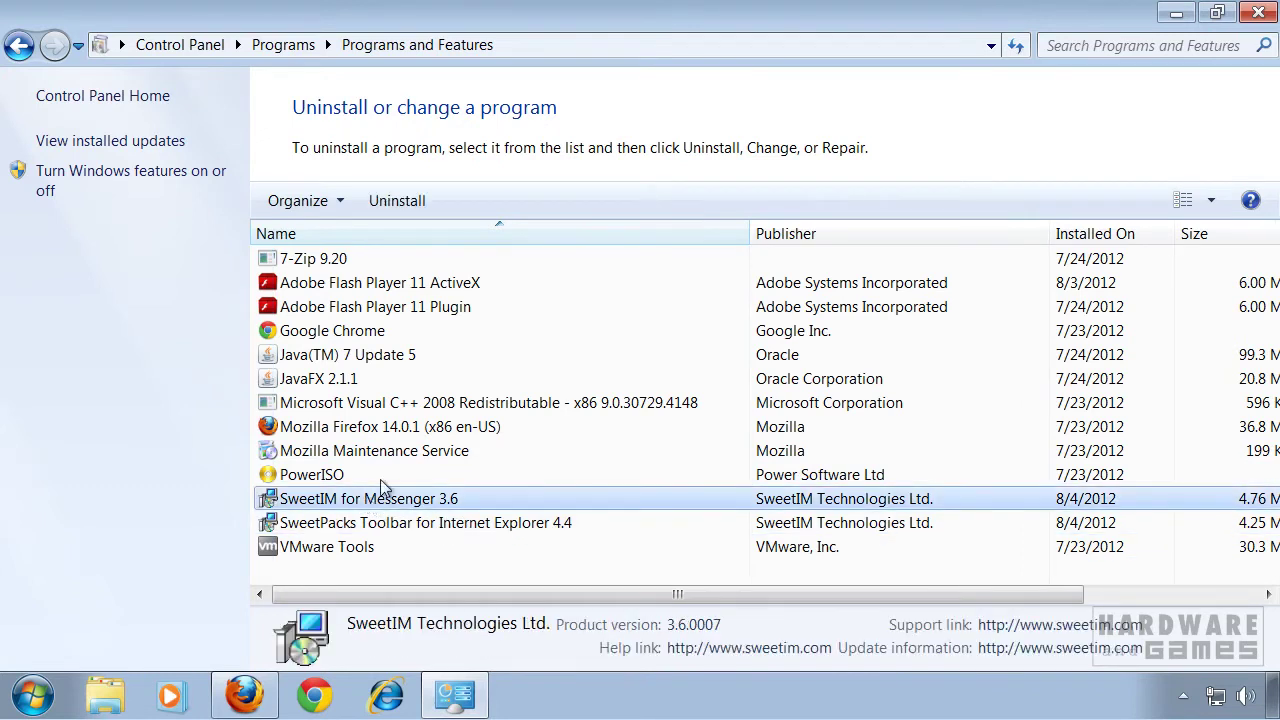
left_click(404, 203)
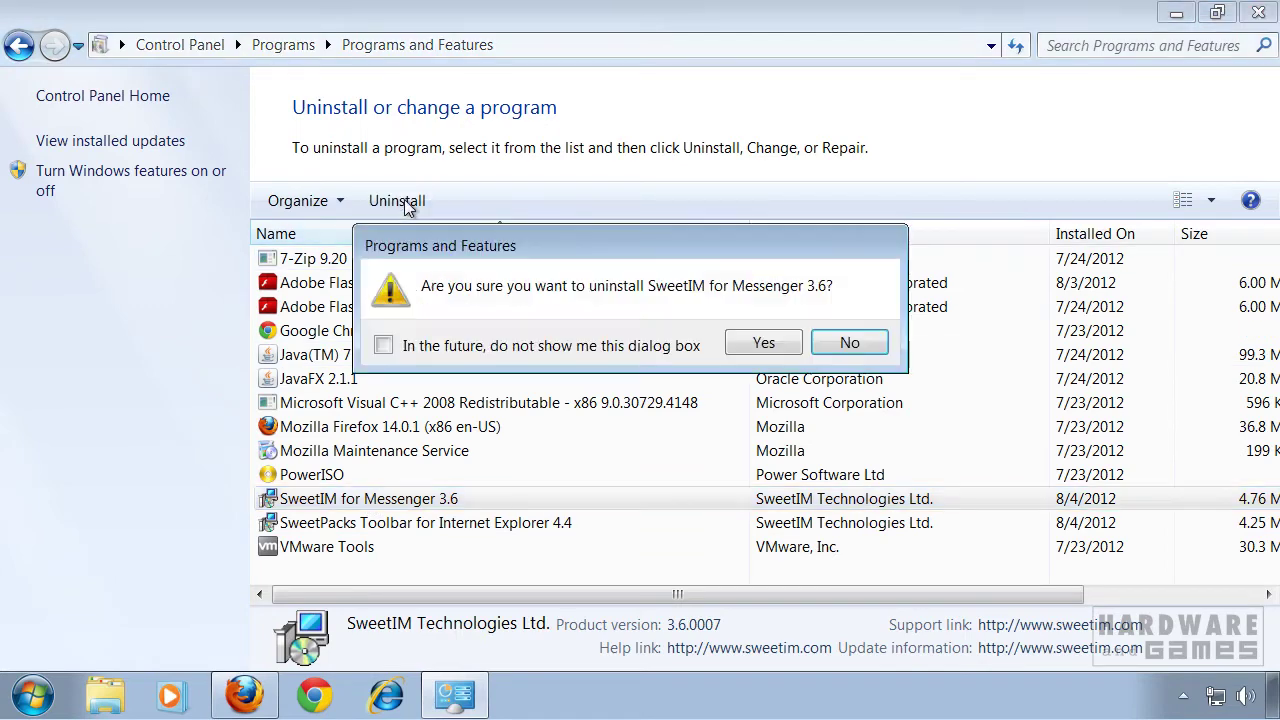
left_click(763, 343)
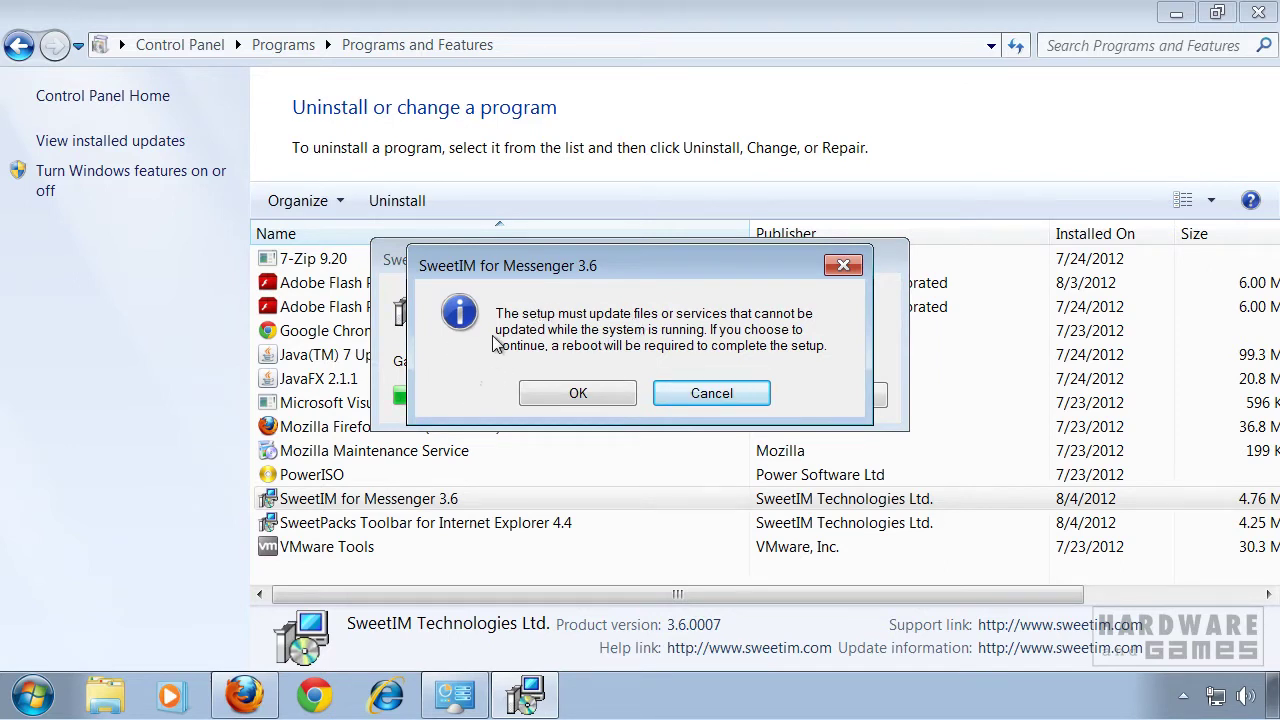
left_click(579, 394)
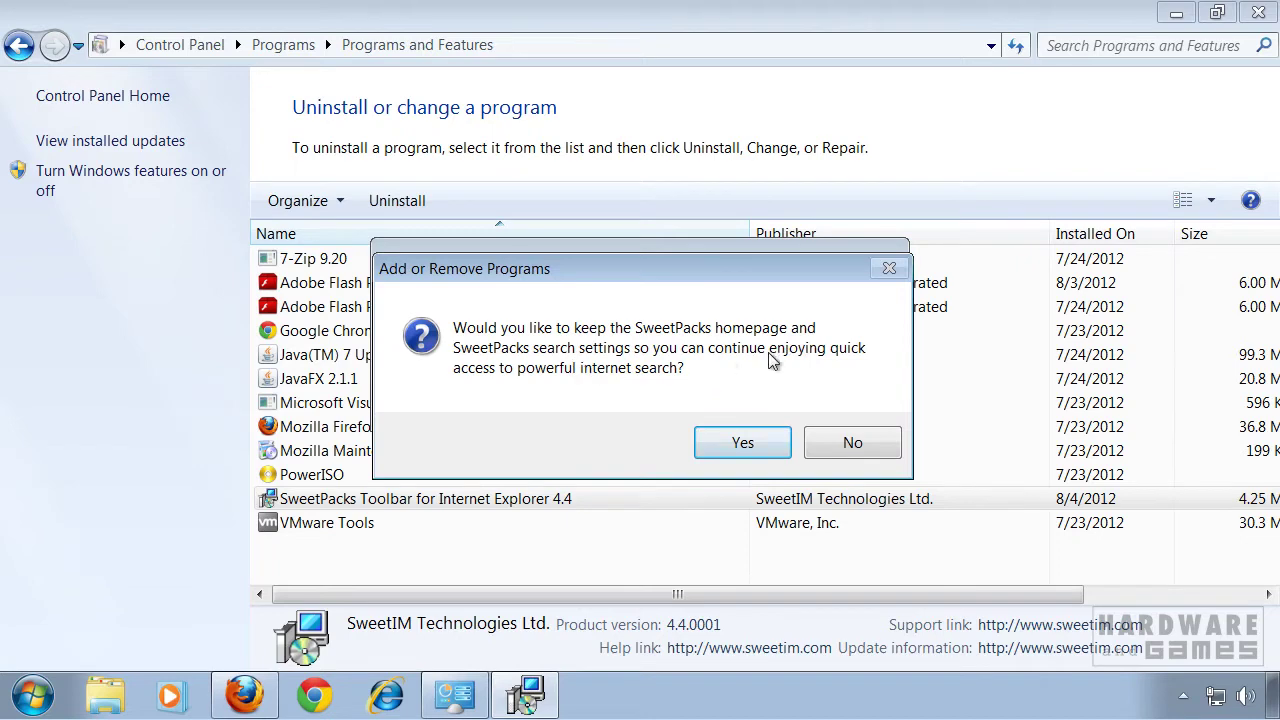
left_click(852, 443)
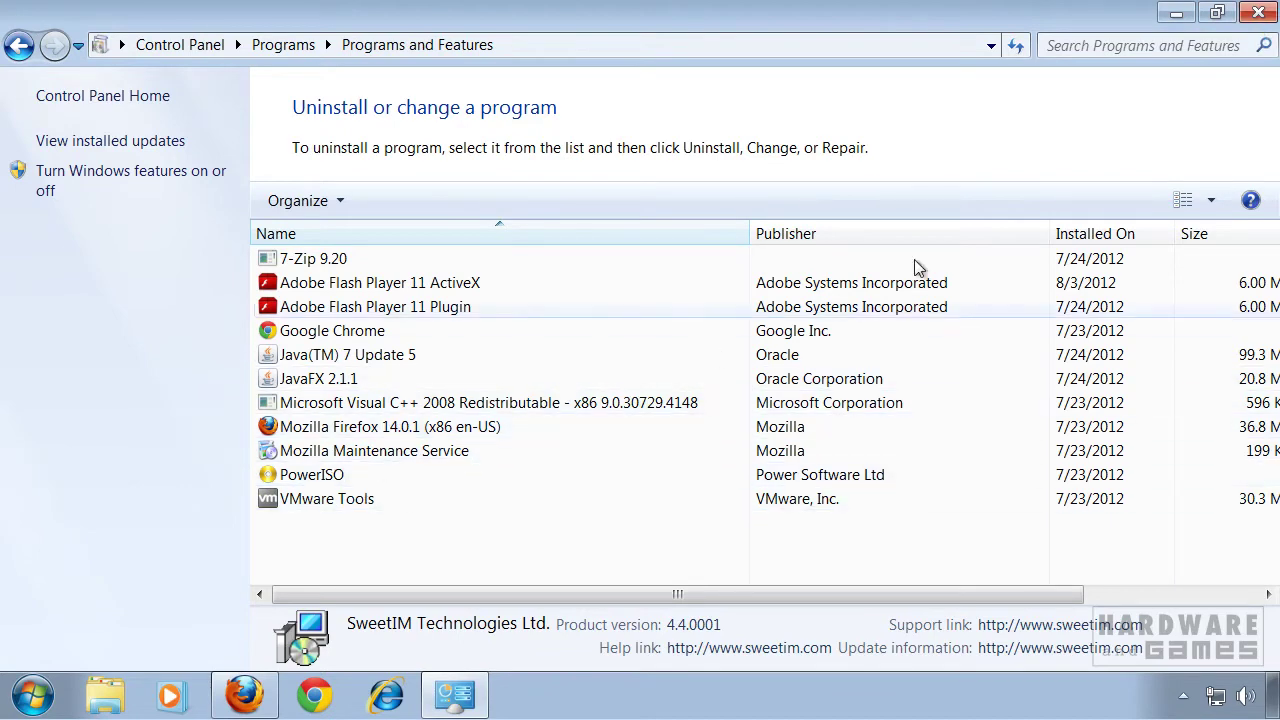
- Close the programs list and Firefox, then restart Windows
left_click(1259, 13)
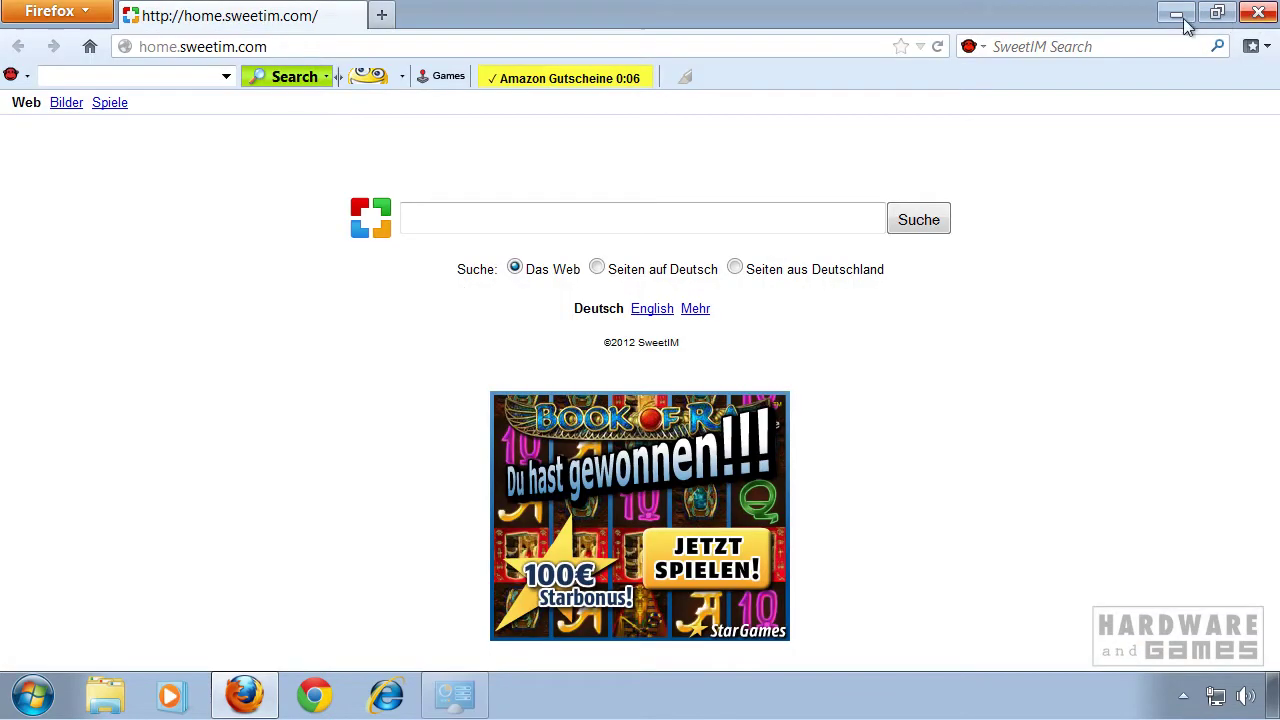
left_click(1259, 13)
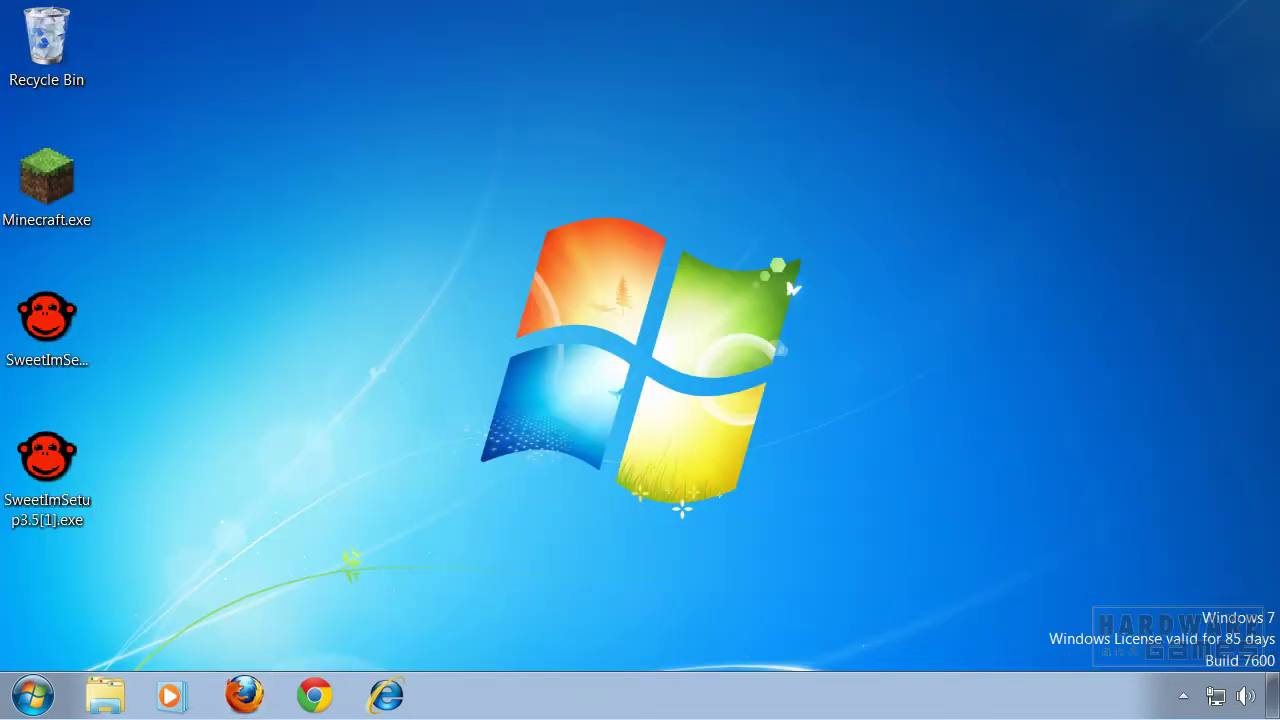
left_click(33, 697)
left_click(437, 645)
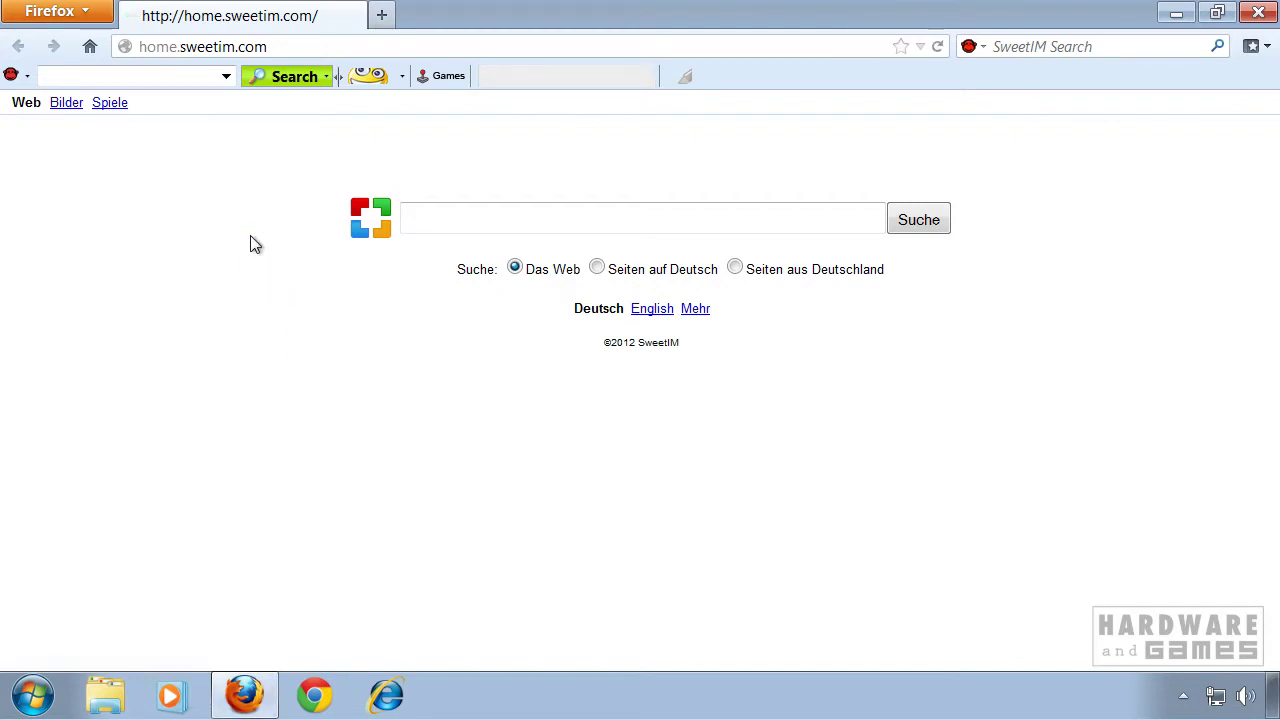
- Remove the SweetIM Toolbar for Firefox extension without keeping its settings, restart Firefox, and close Add-ons Manager
left_click(84, 15)
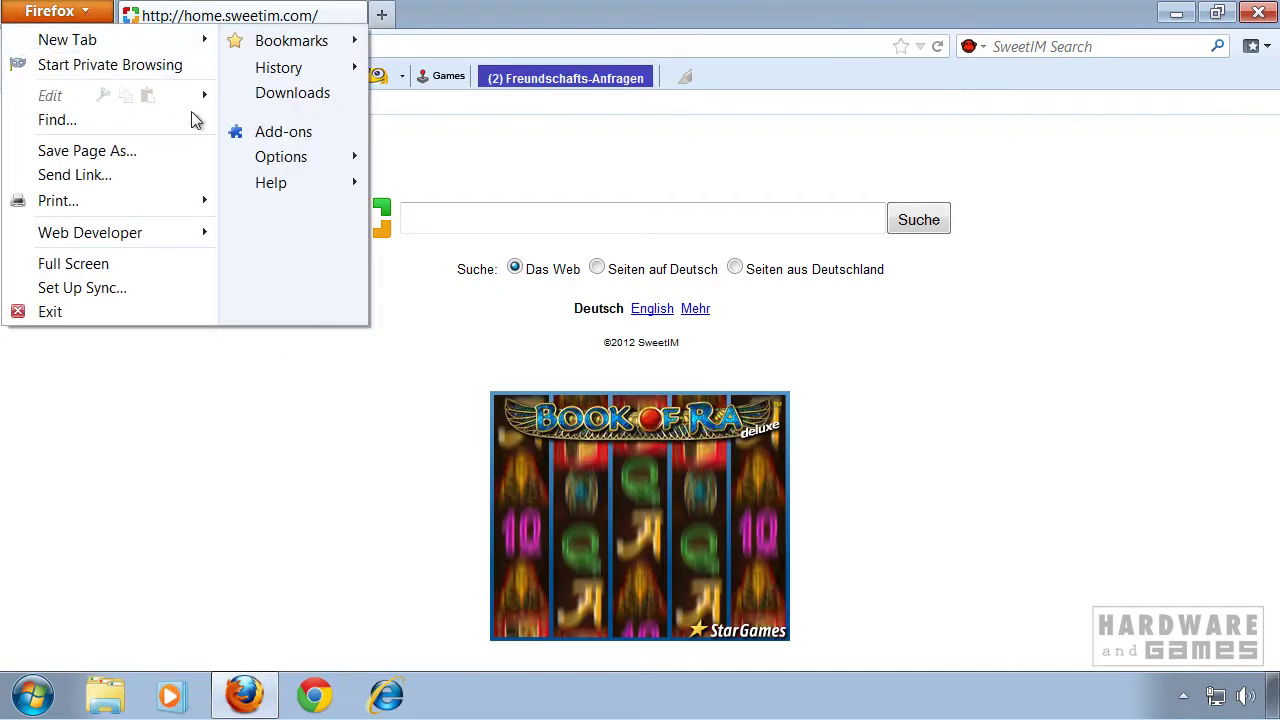
left_click(325, 138)
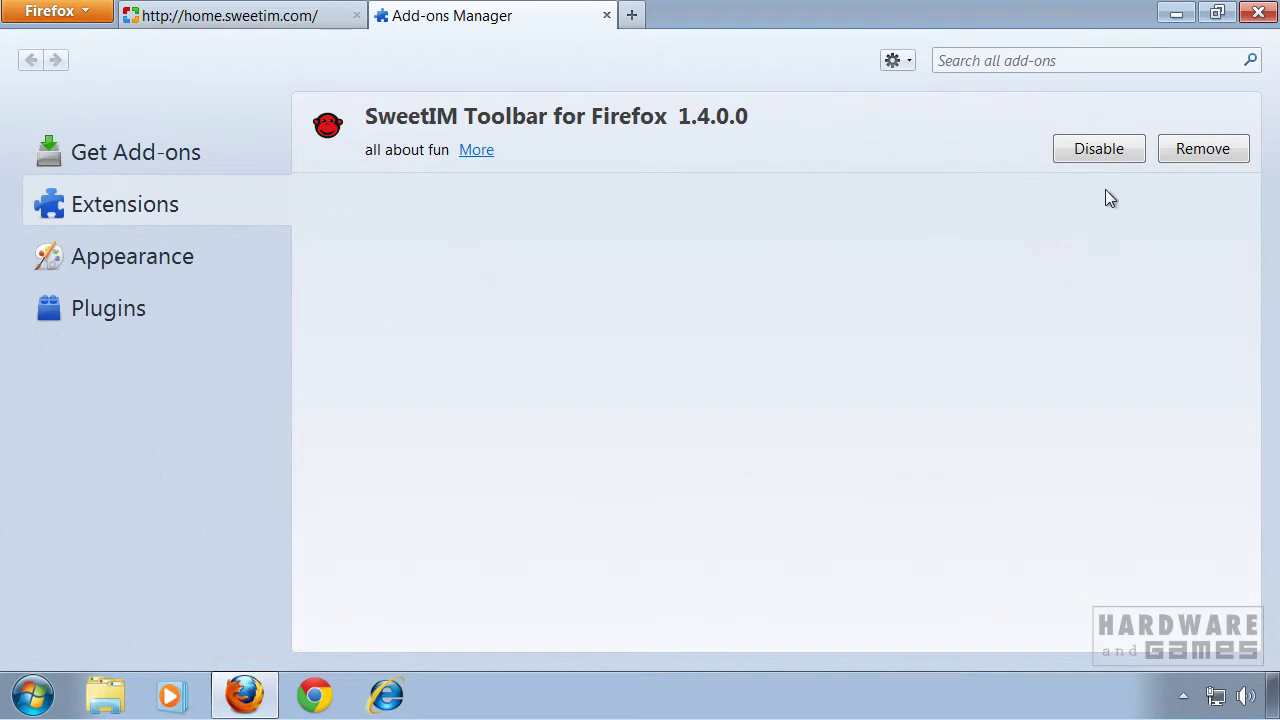
left_click(1222, 150)
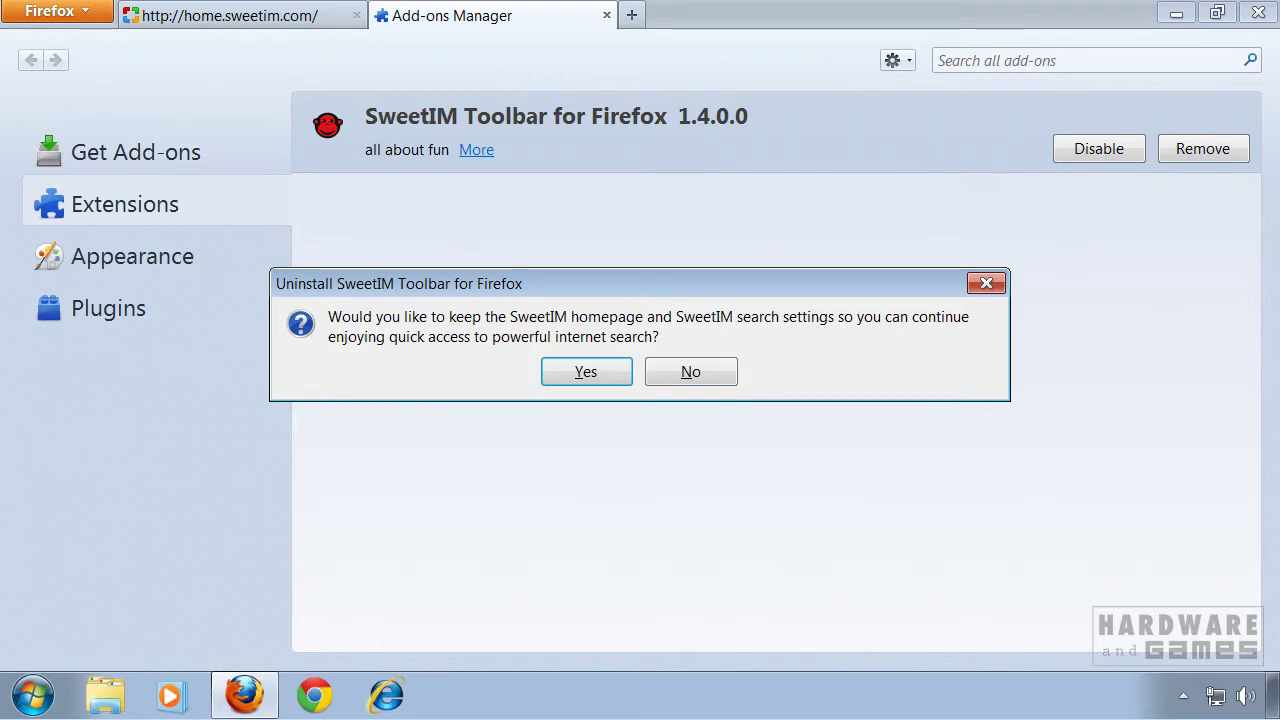
left_click(703, 371)
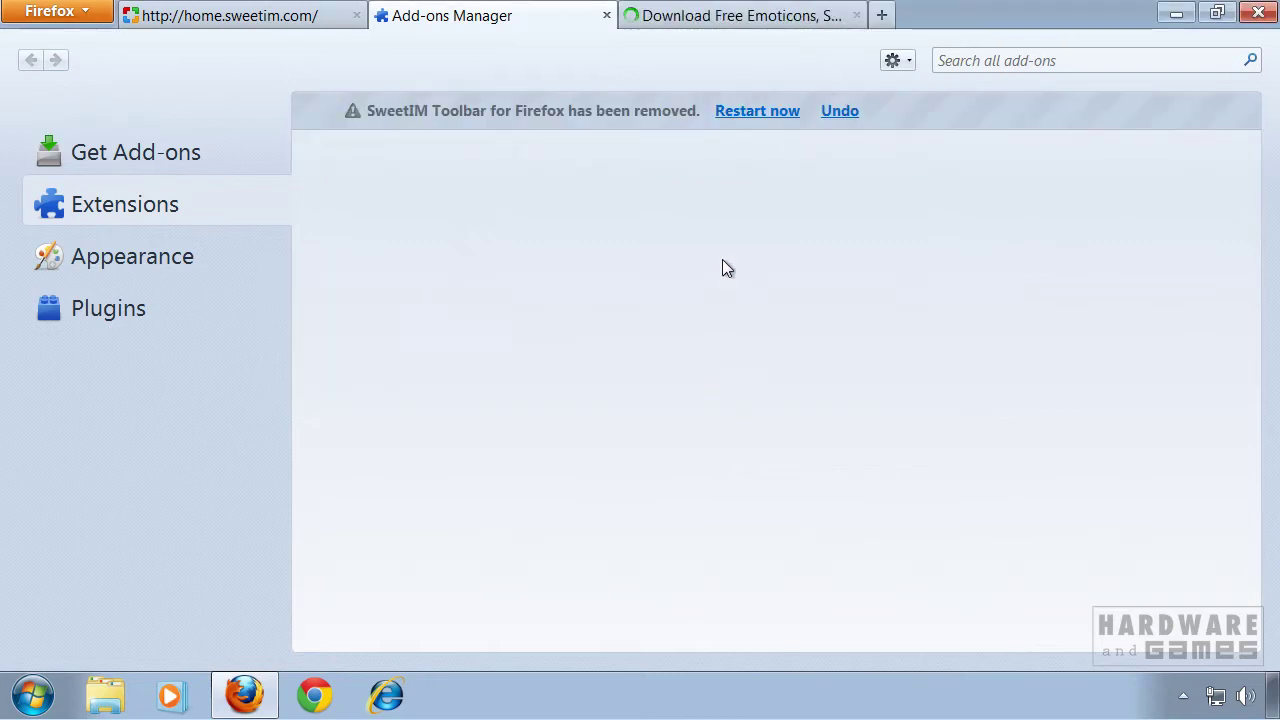
left_click(757, 112)
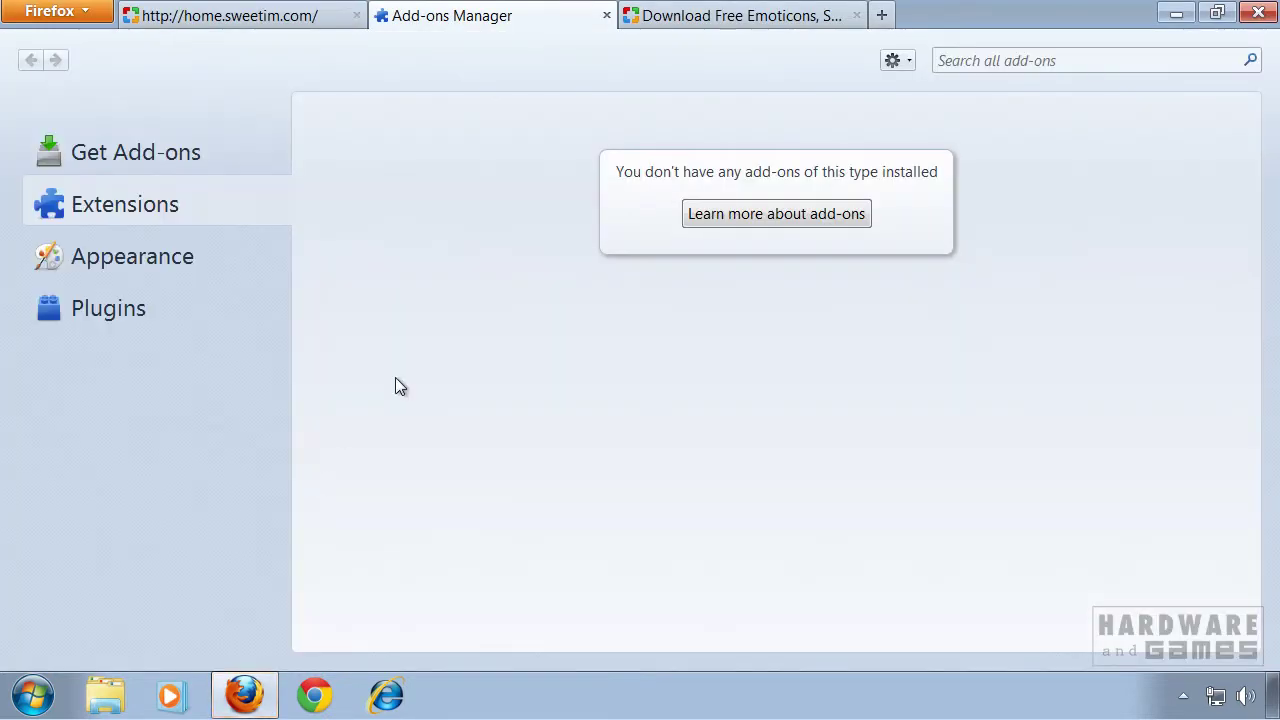
left_click(606, 15)
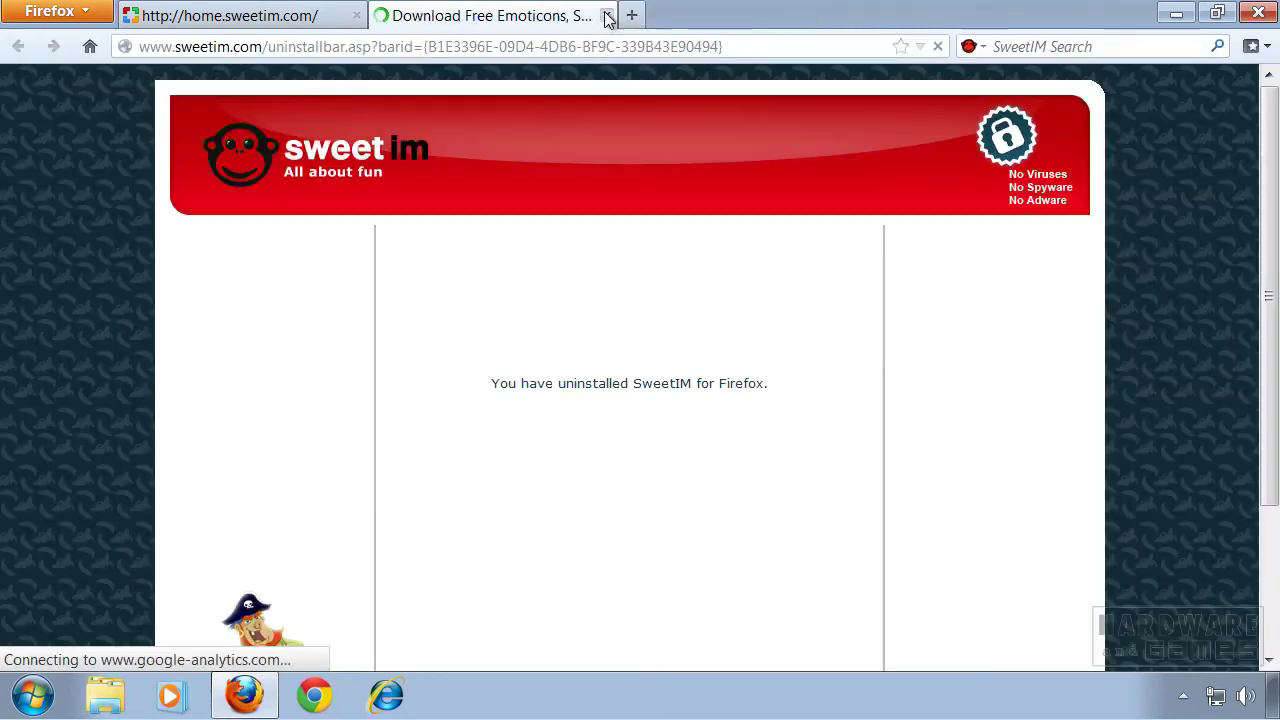
- Close the SweetIM uninstall tab and delete SweetIM Search from Firefox's engines, keeping Google selected
left_click(607, 15)
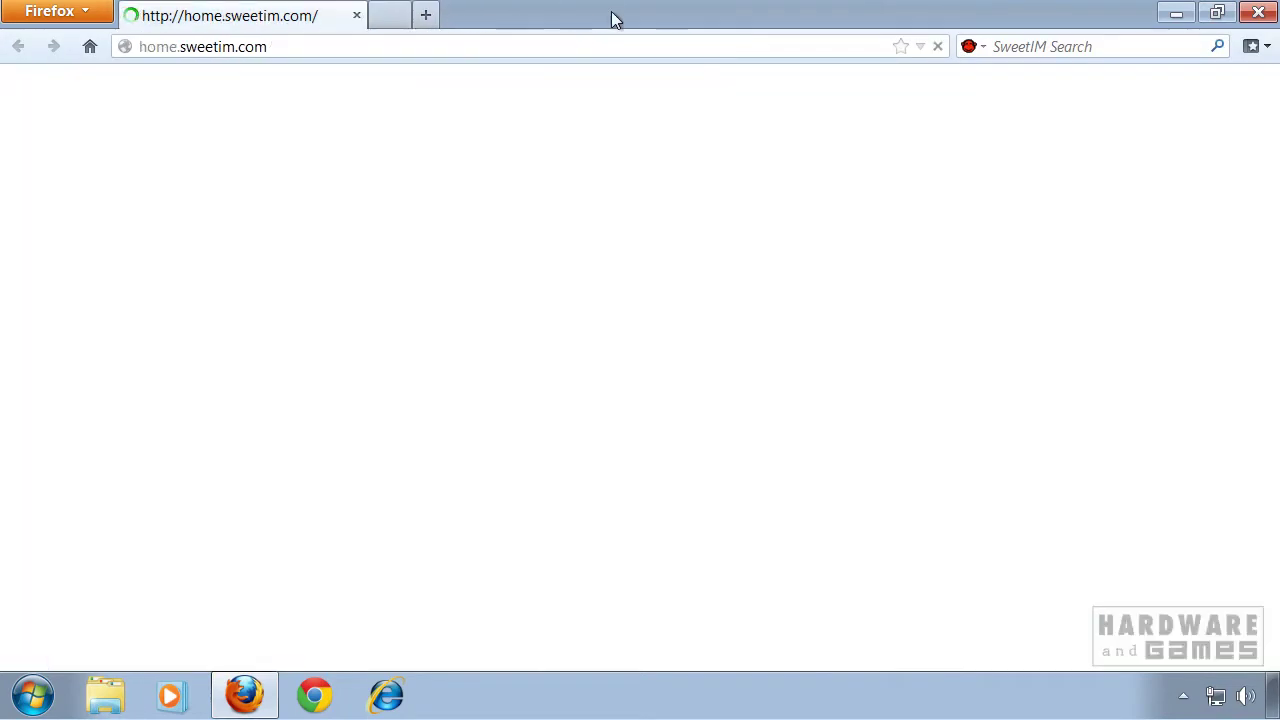
left_click(980, 48)
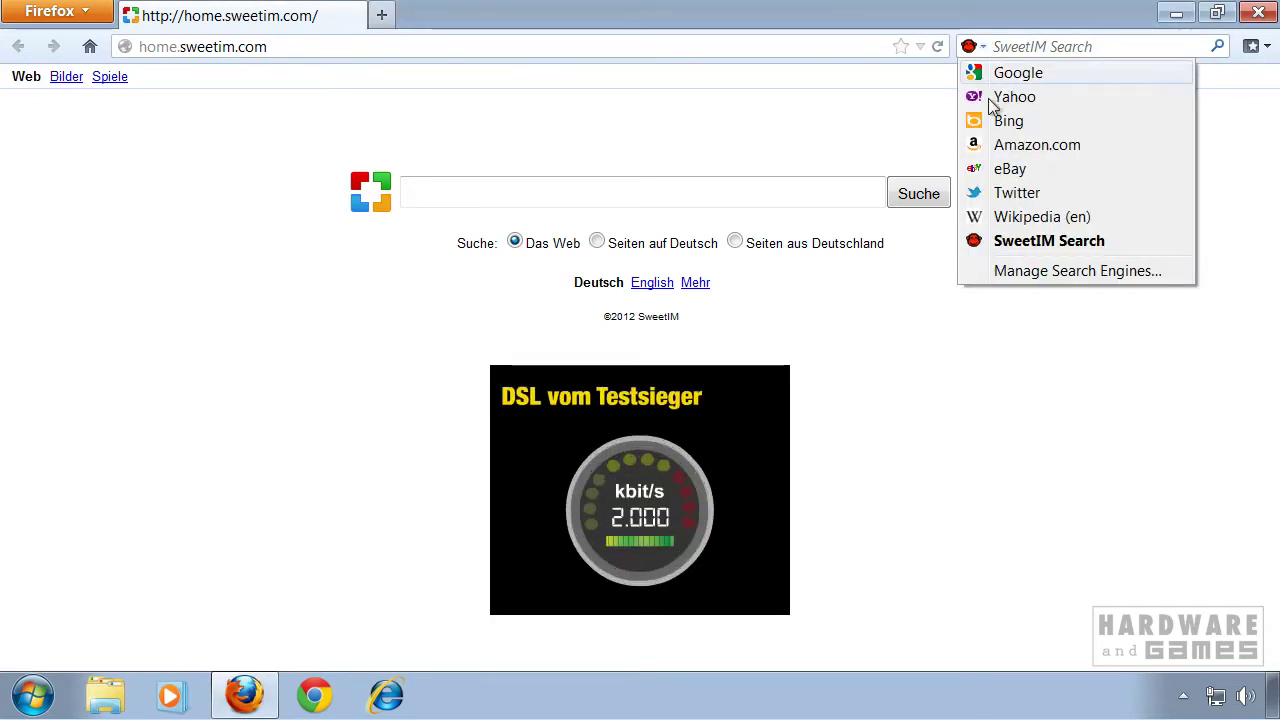
left_click(1012, 273)
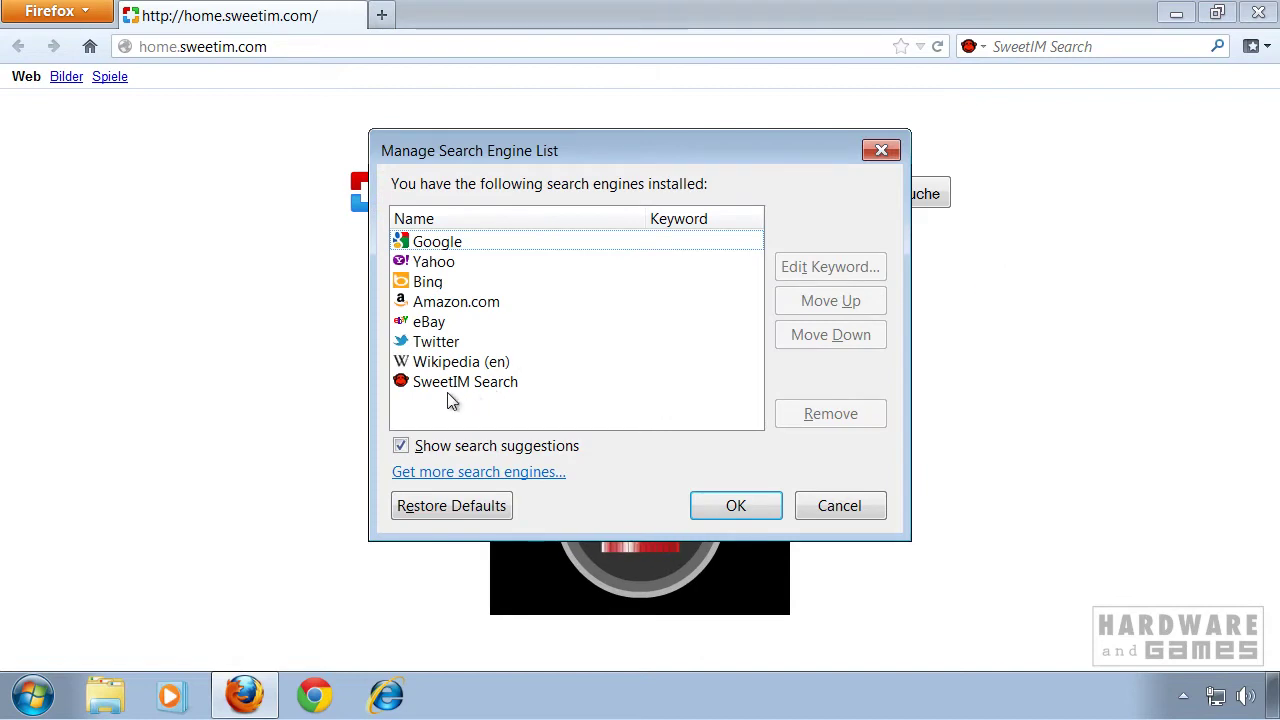
left_click(450, 388)
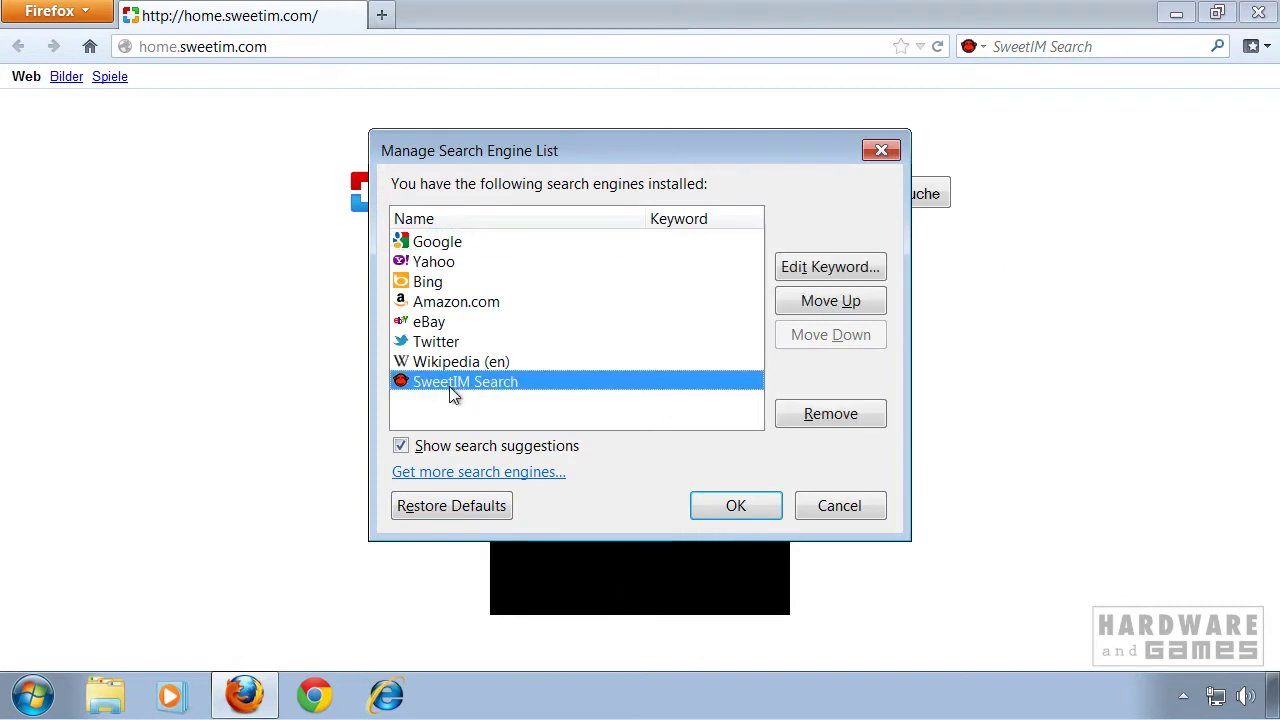
left_click(845, 418)
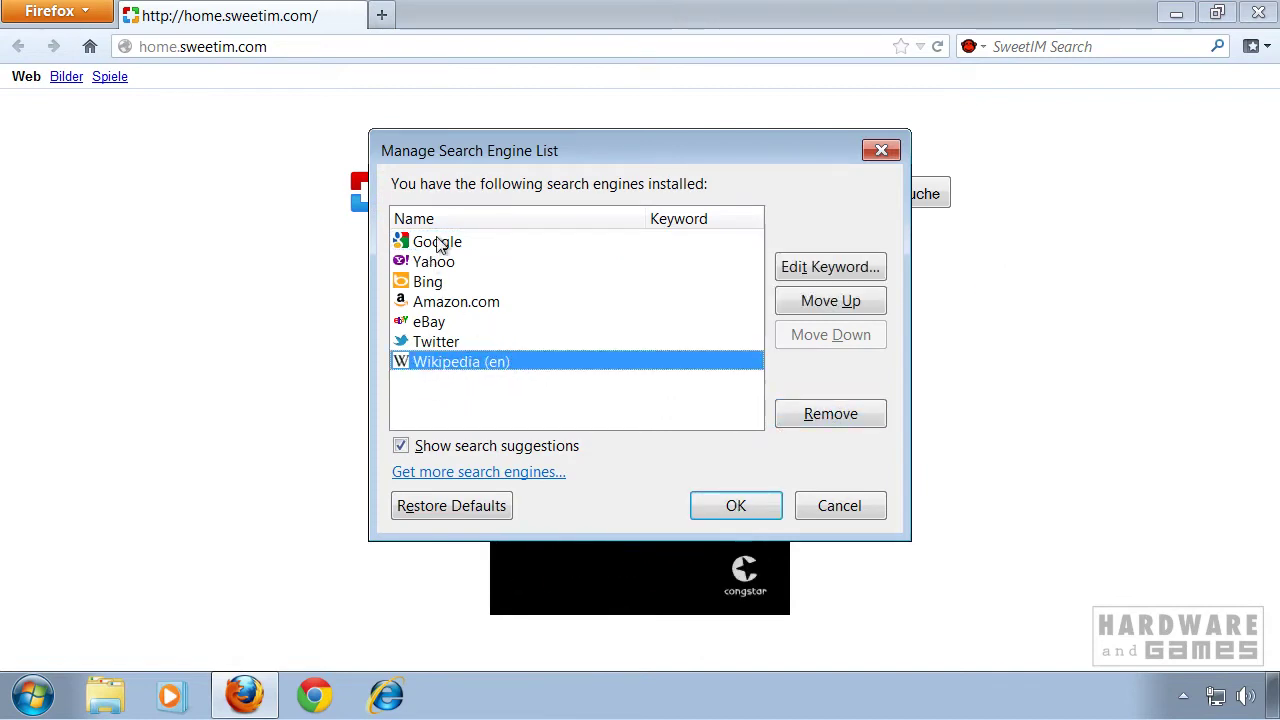
left_click(484, 245)
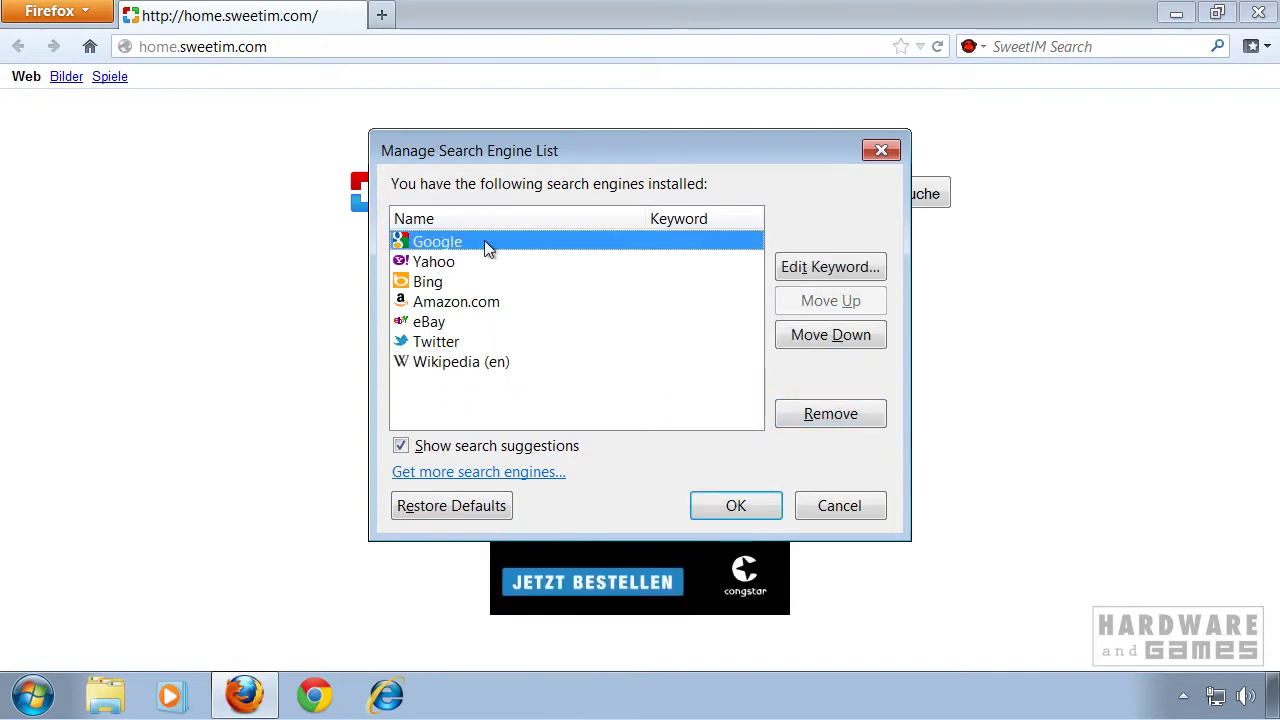
left_click(745, 503)
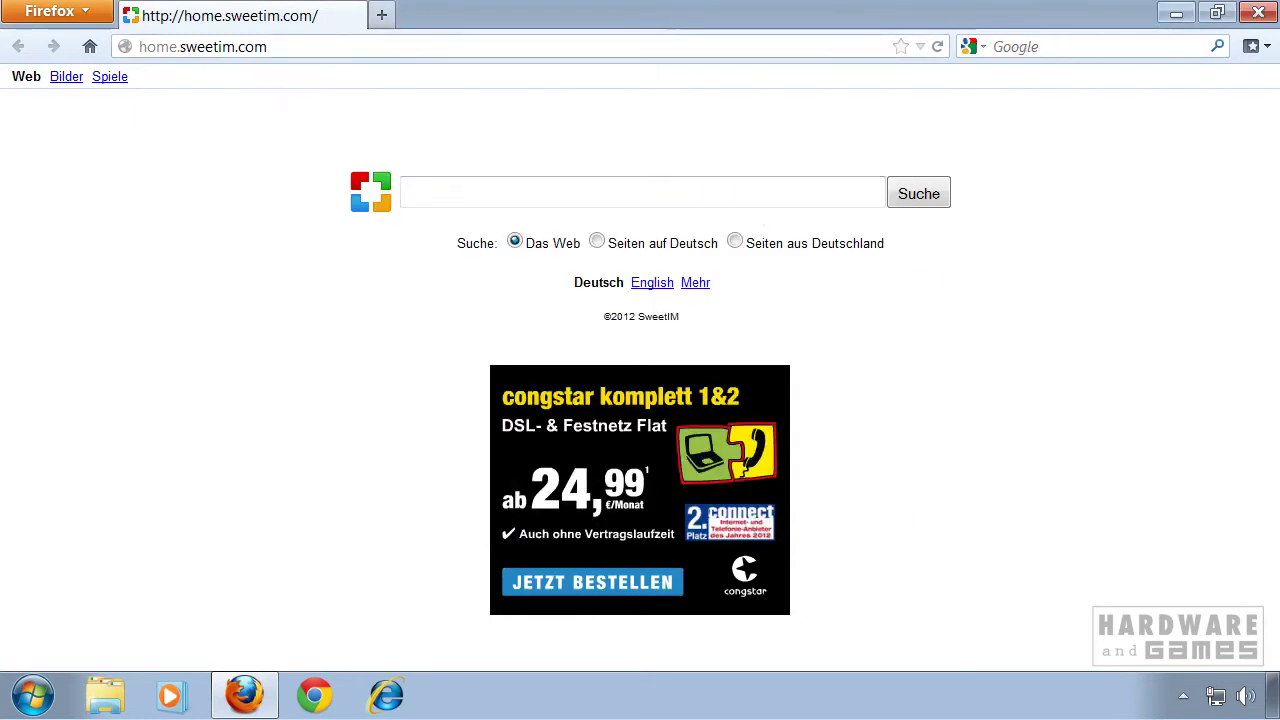
- Open about:config and accept its warning to show the preferences
left_click(309, 47)
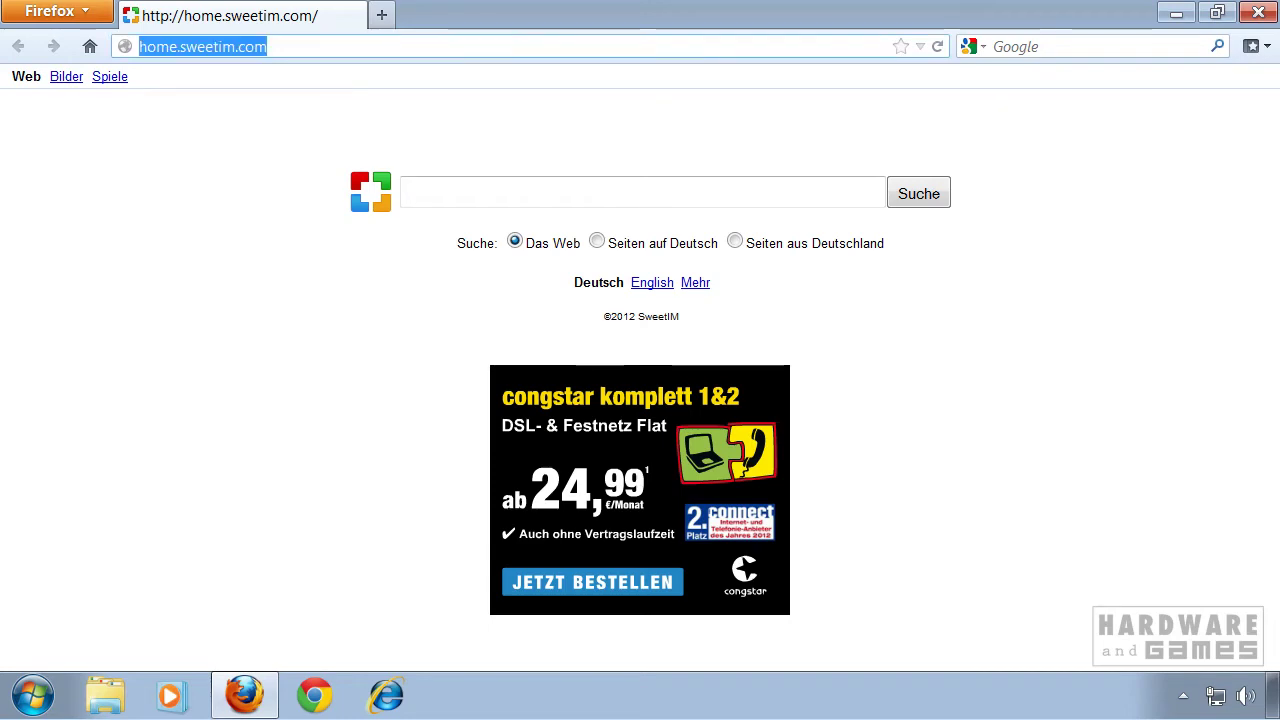
type("about")
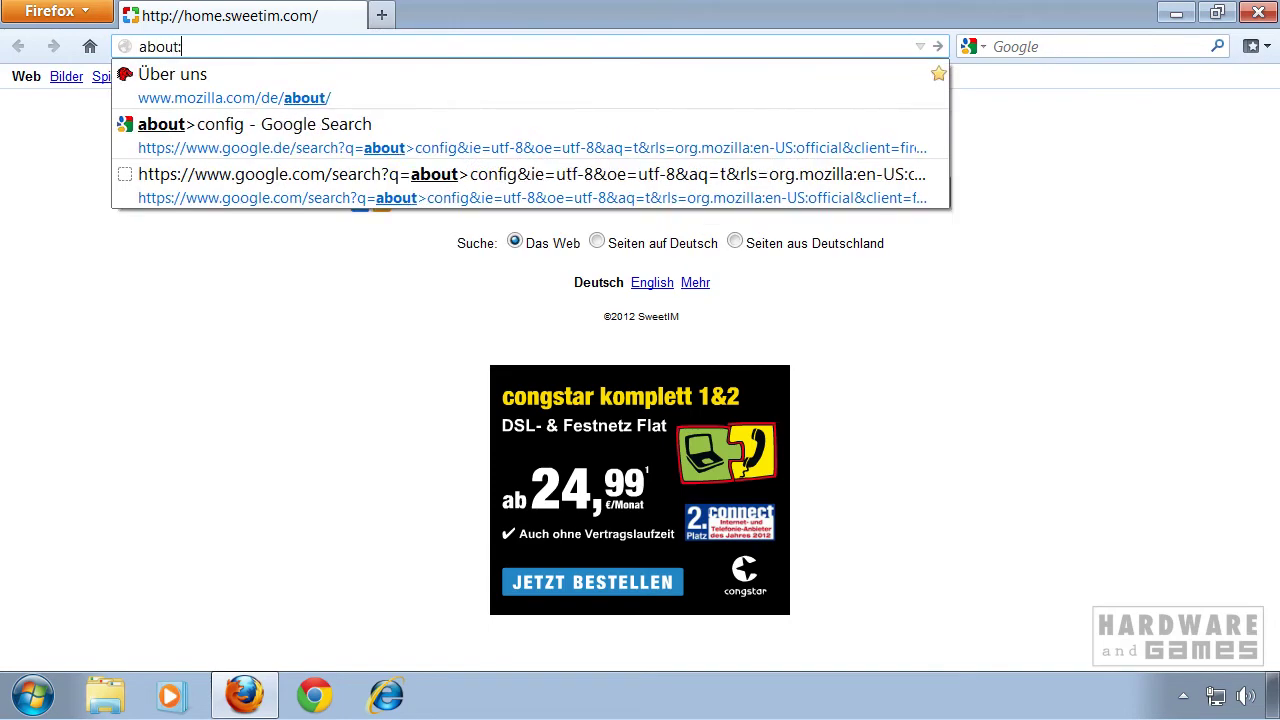
type(":config")
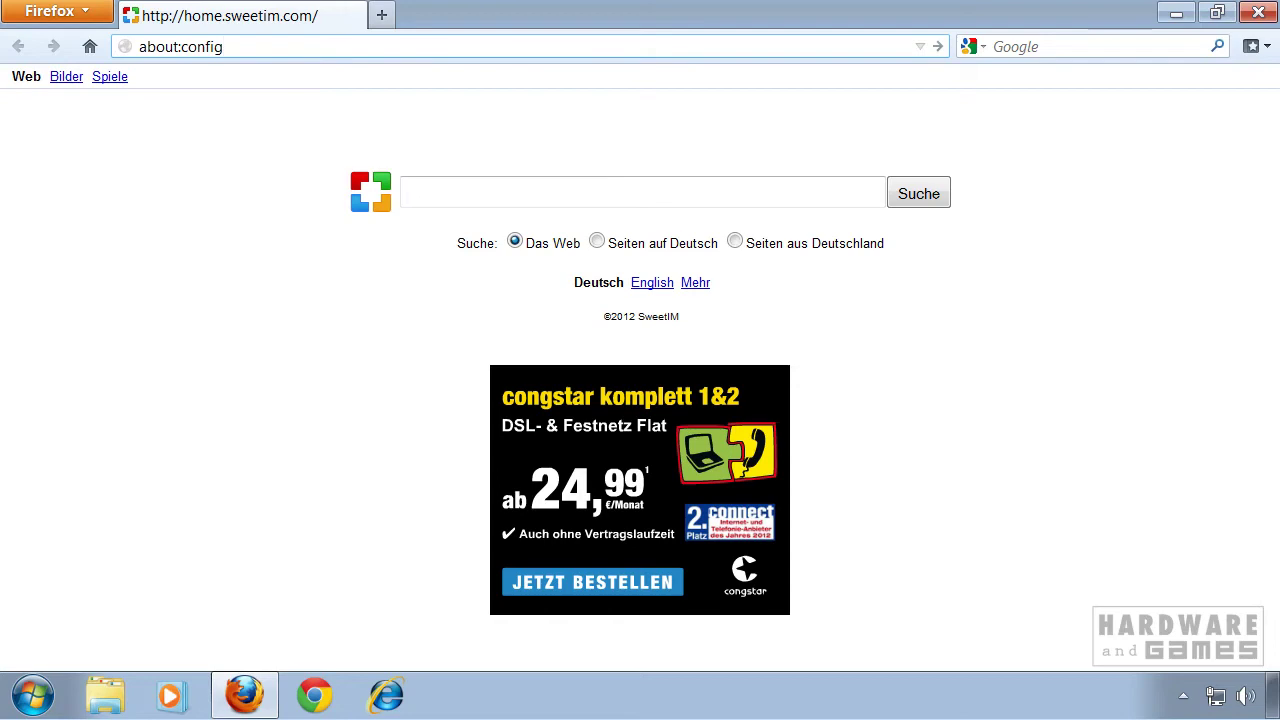
key("Return")
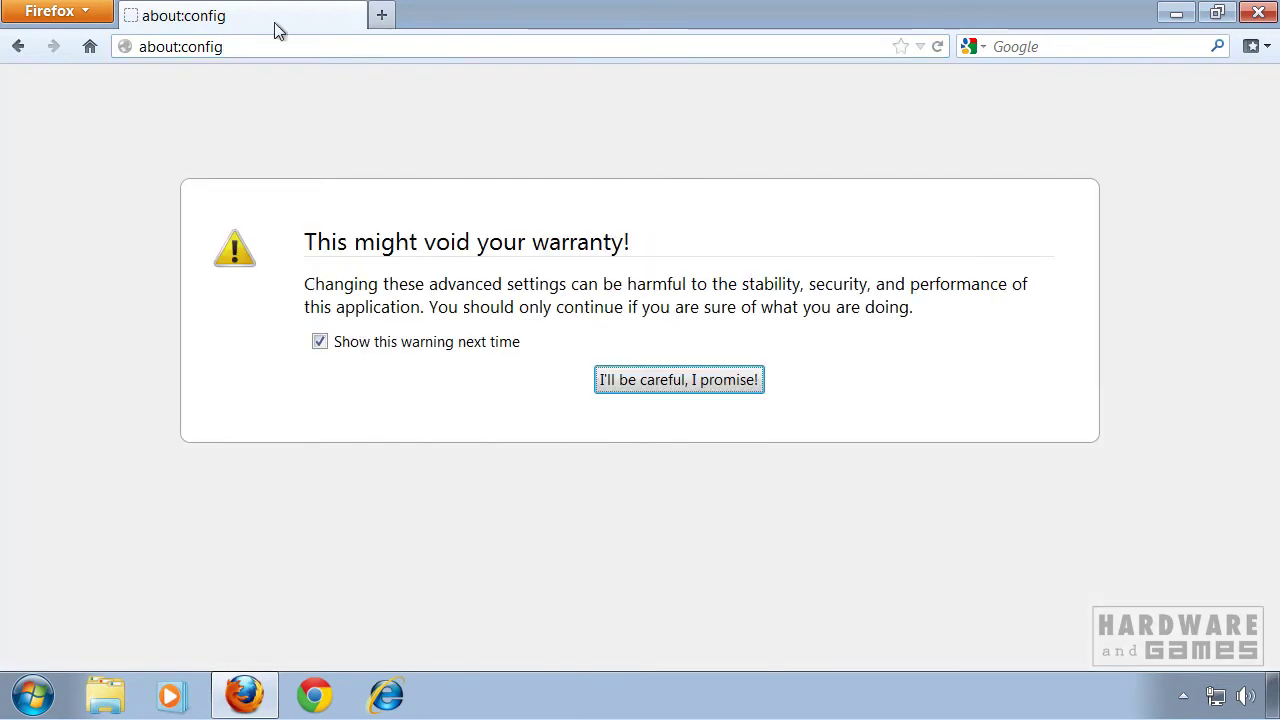
left_click(668, 390)
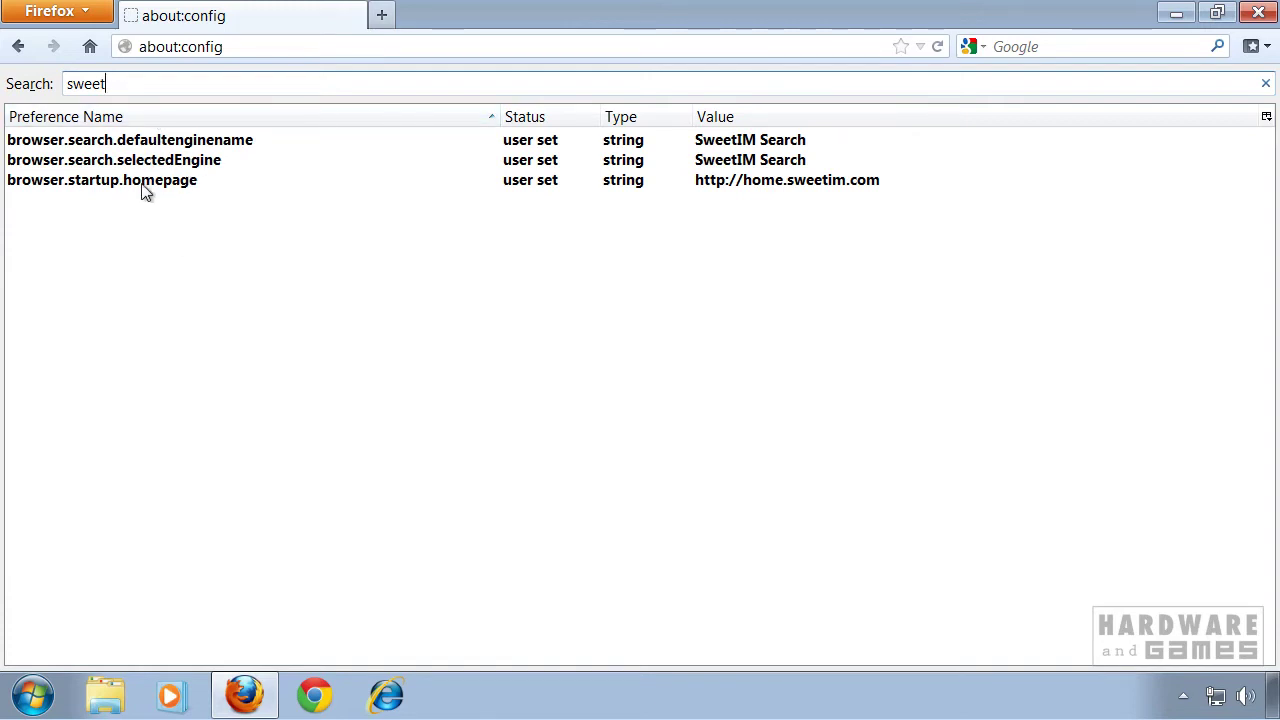
- Reset browser.search.defaultenginename, browser.search.selectedEngine and browser.startup.homepage, then load the home page
right_click(140, 140)
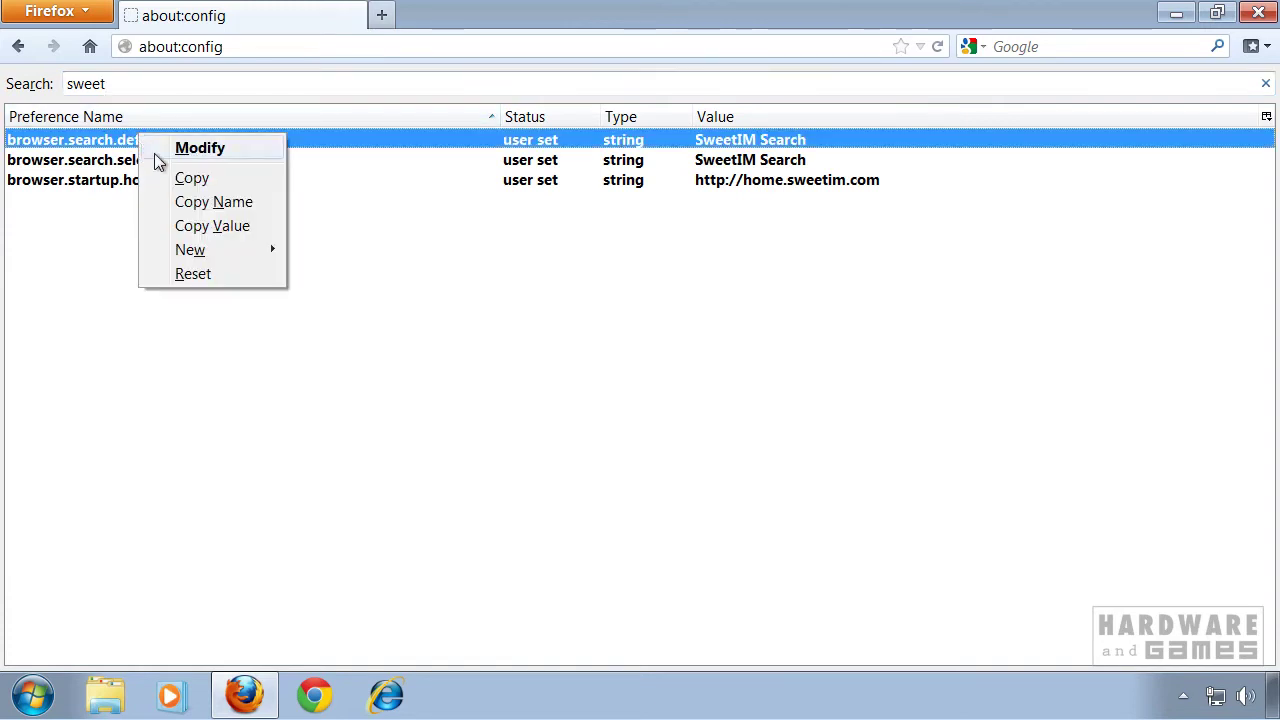
left_click(217, 275)
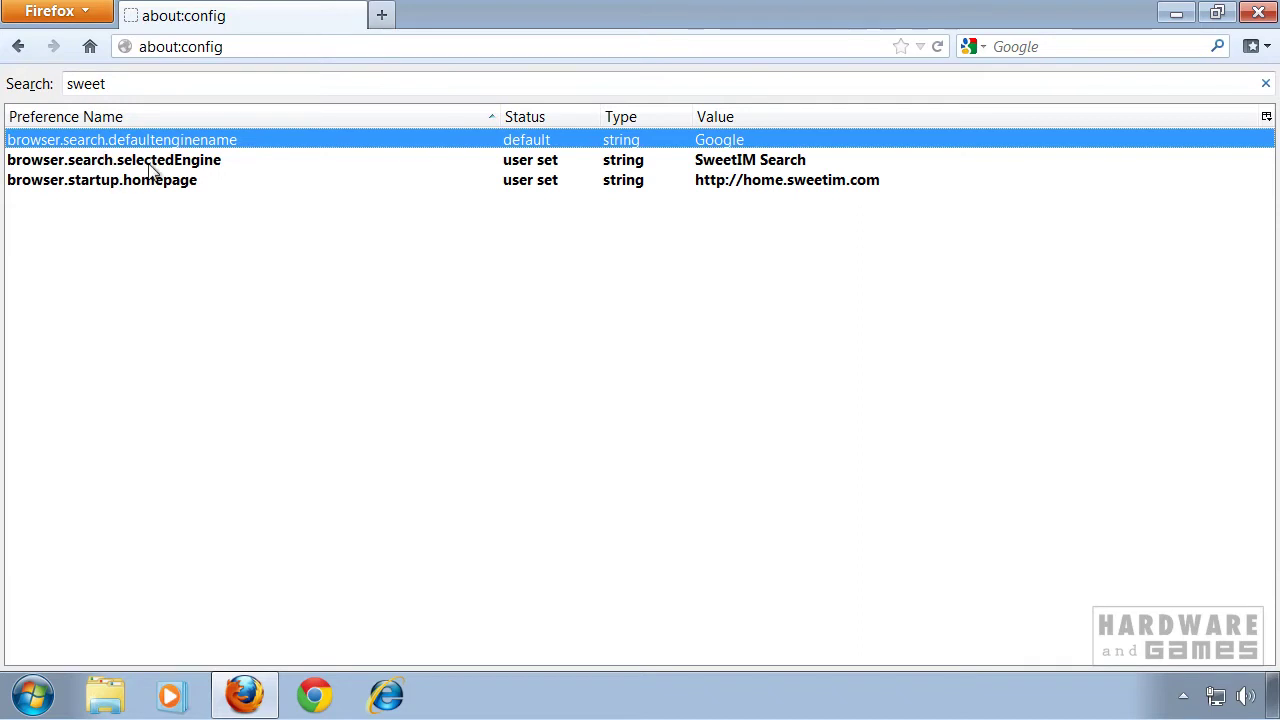
right_click(152, 167)
left_click(217, 312)
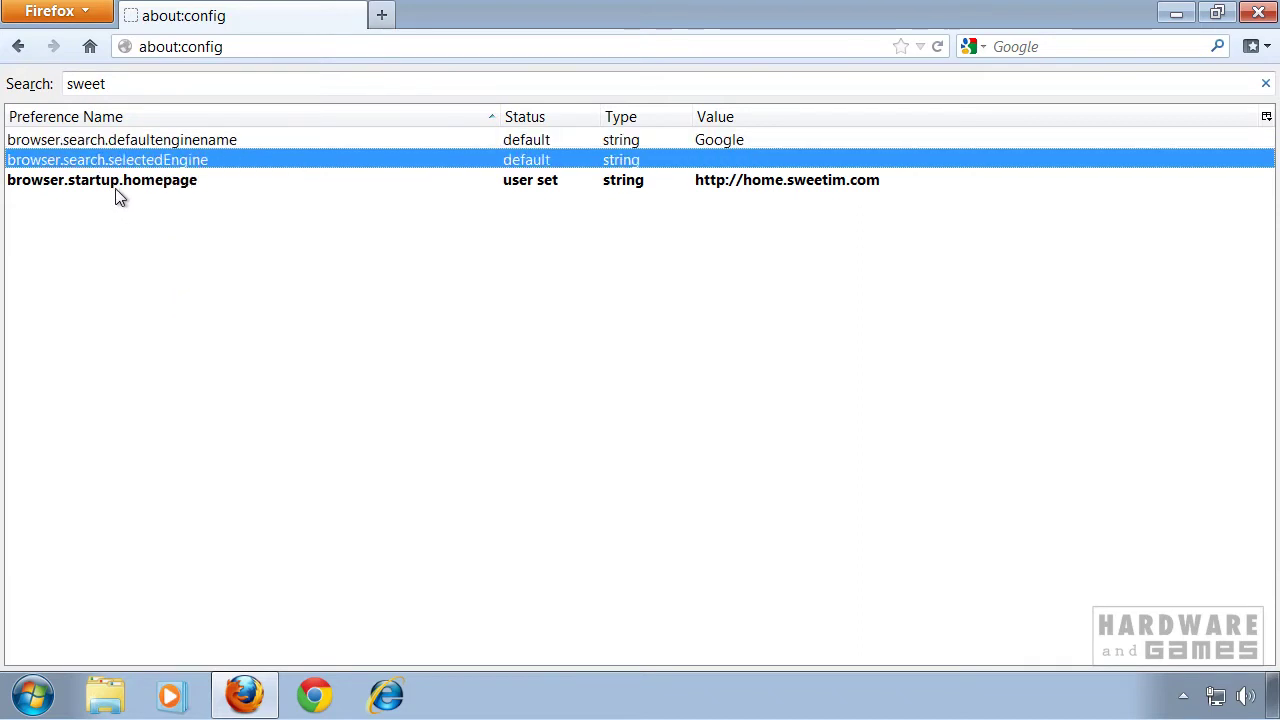
right_click(126, 183)
left_click(180, 322)
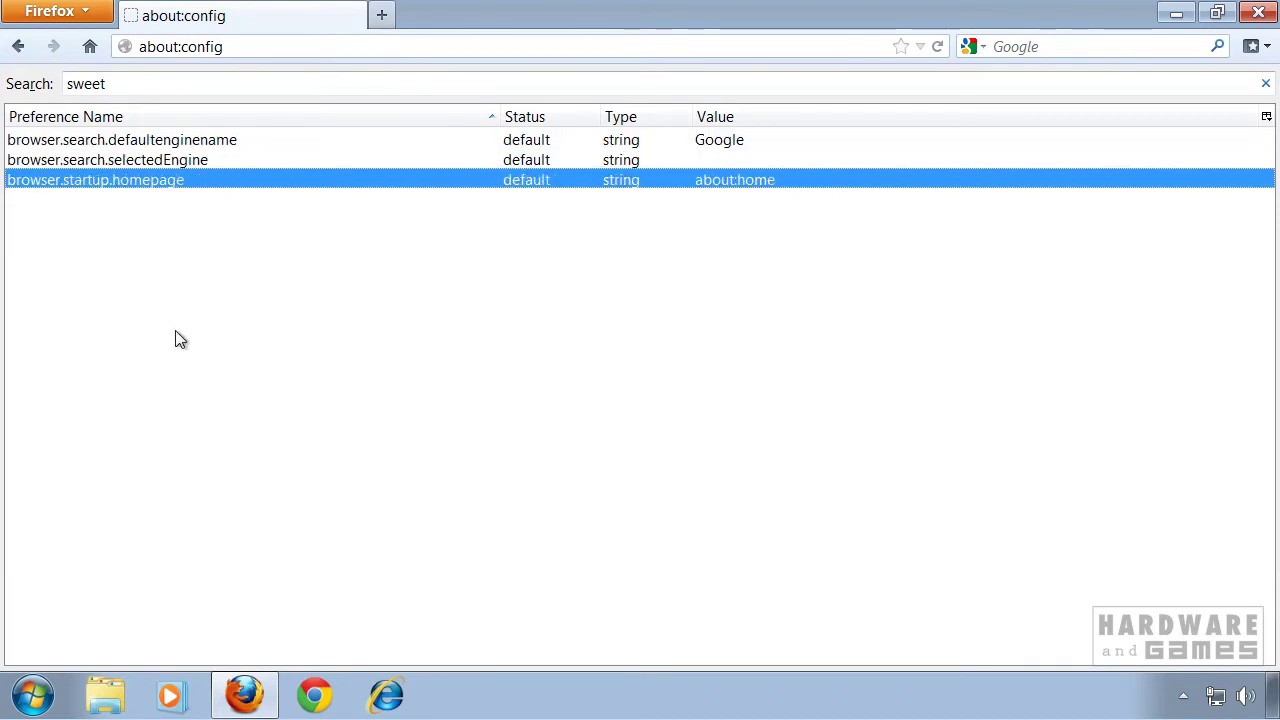
left_click(89, 47)
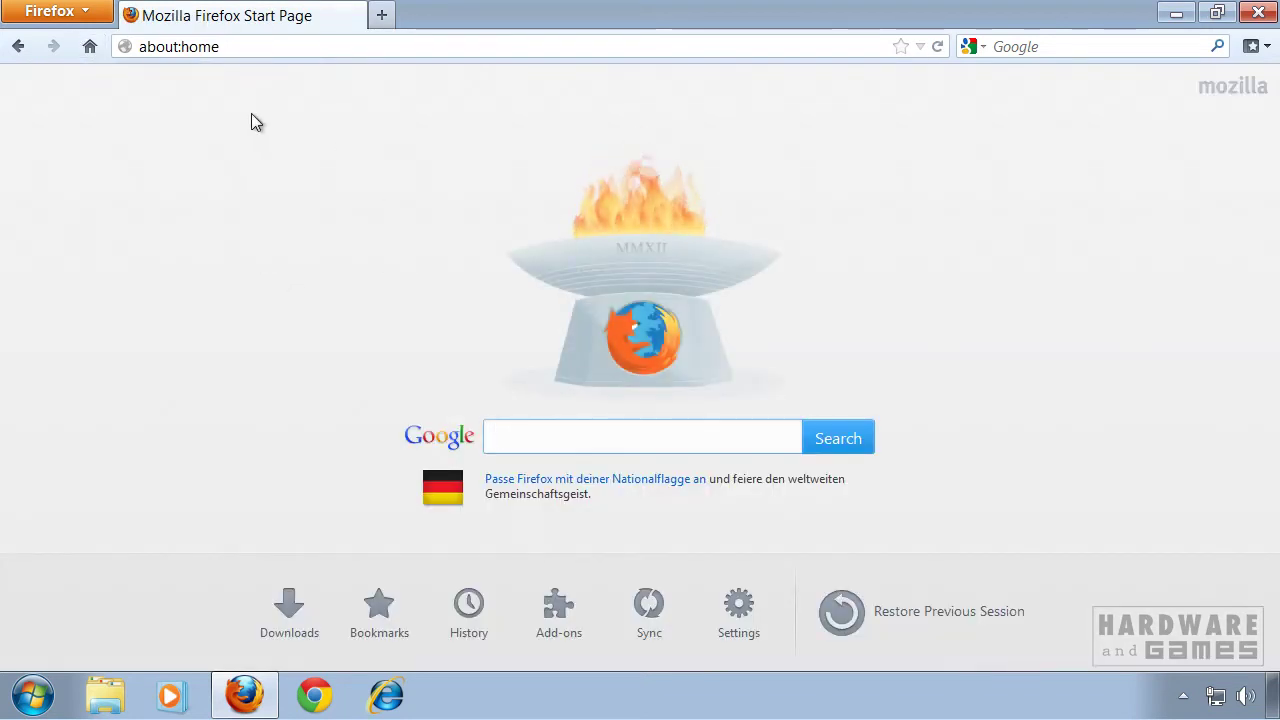
- Open Firefox Options and close them without changing anything
left_click(55, 11)
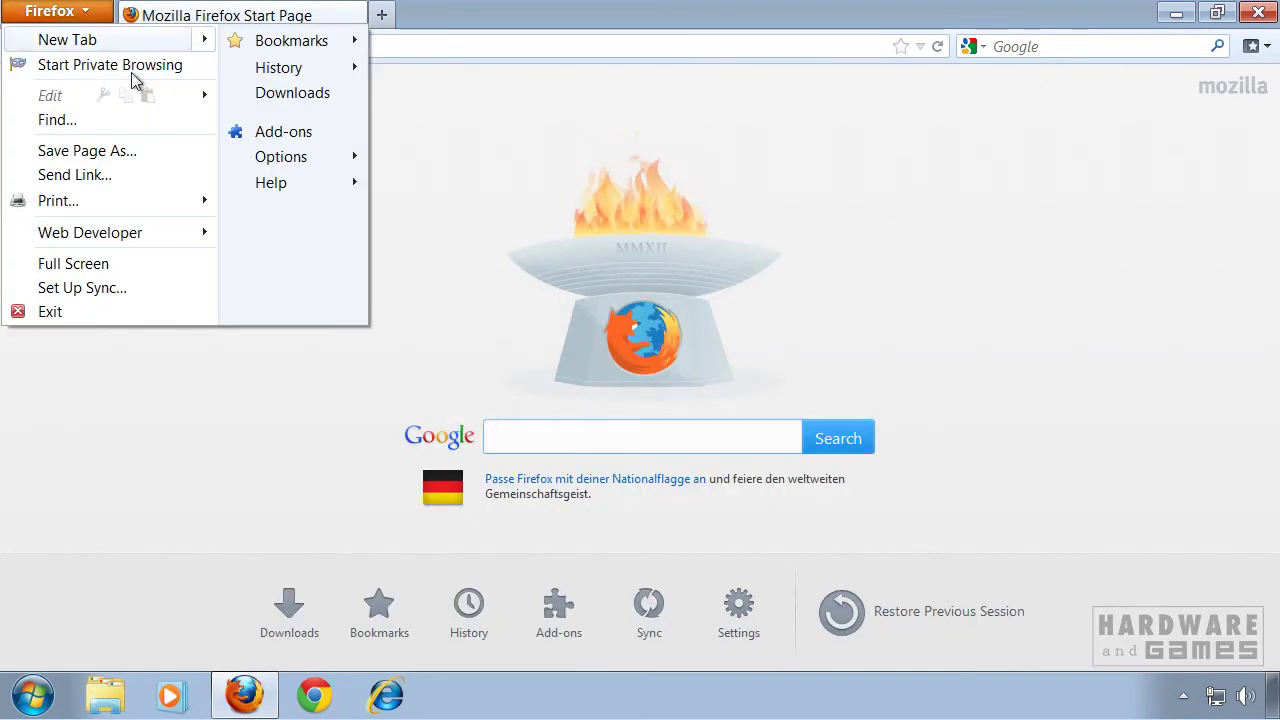
left_click(297, 165)
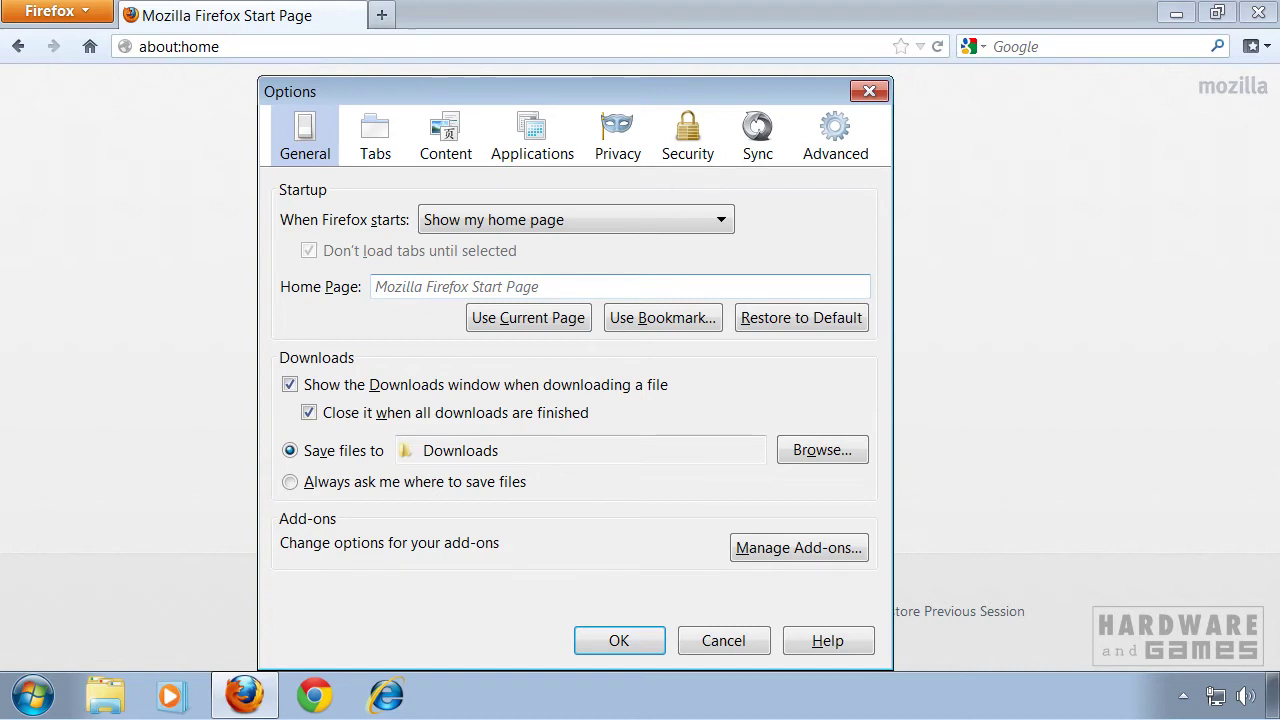
left_click(723, 640)
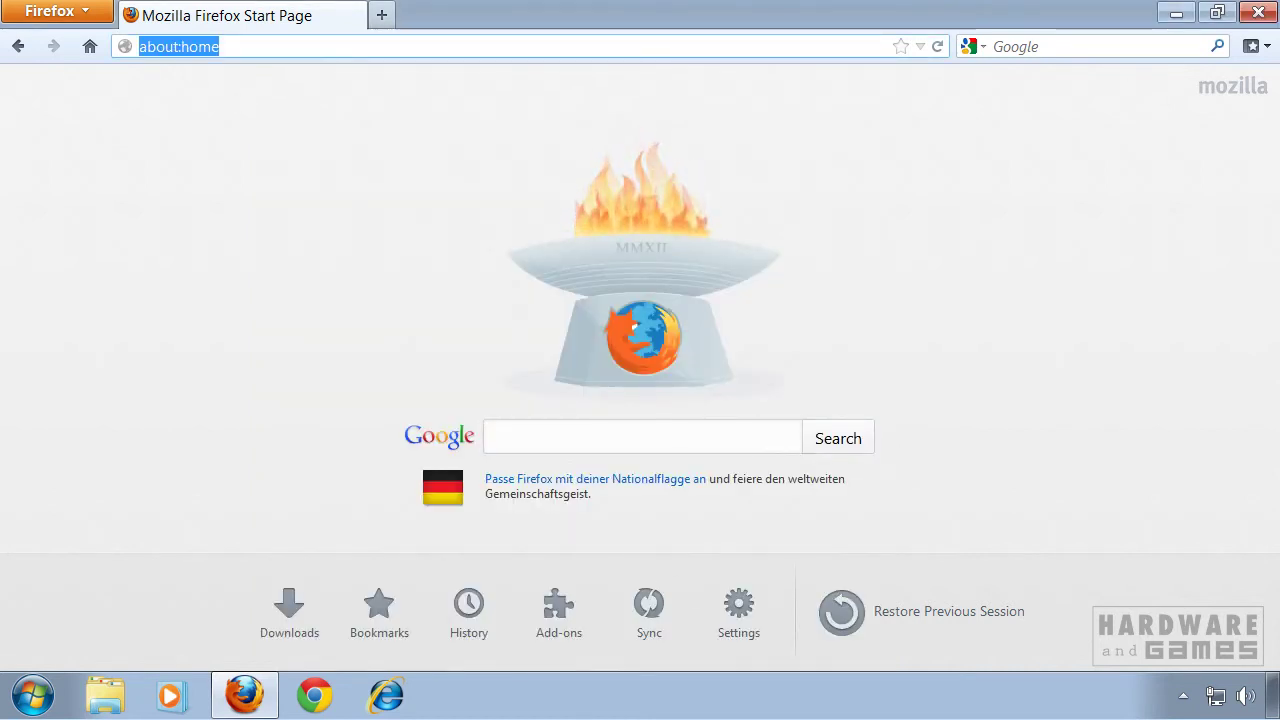
- Search 'hardware' from the address bar to confirm Google results, then close Firefox
type("hardware")
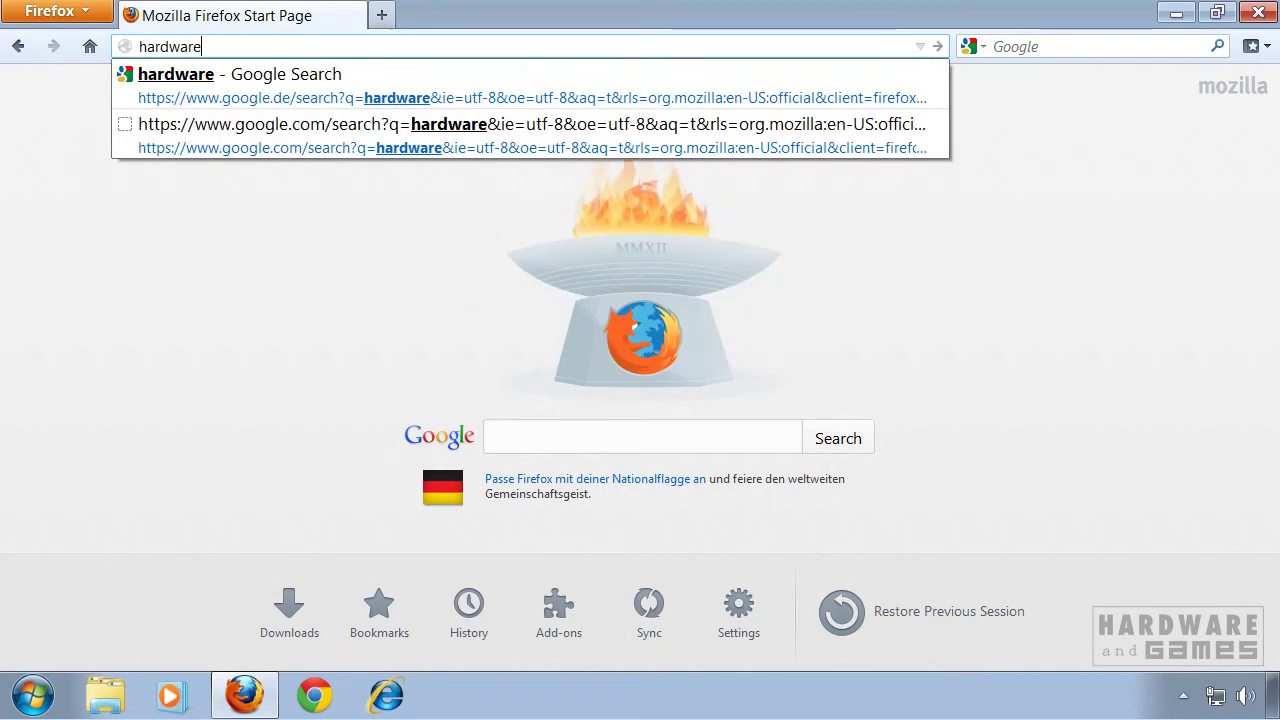
key("Return")
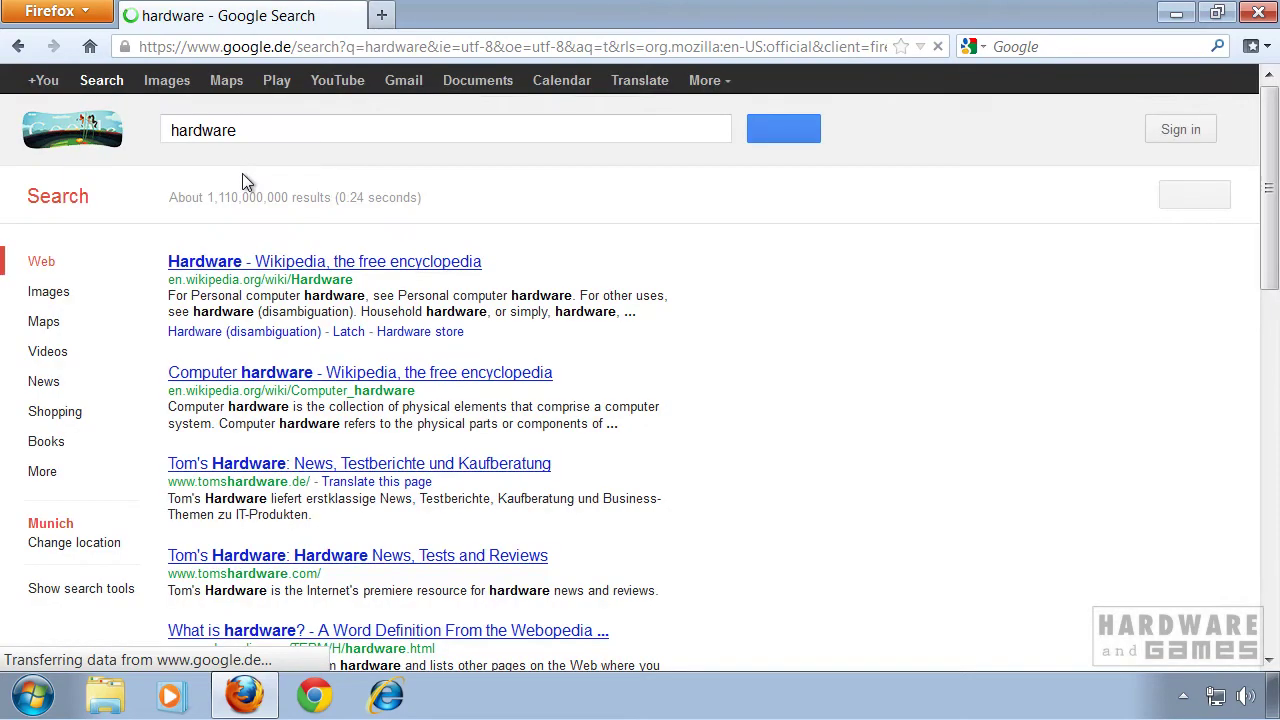
left_click(1260, 14)
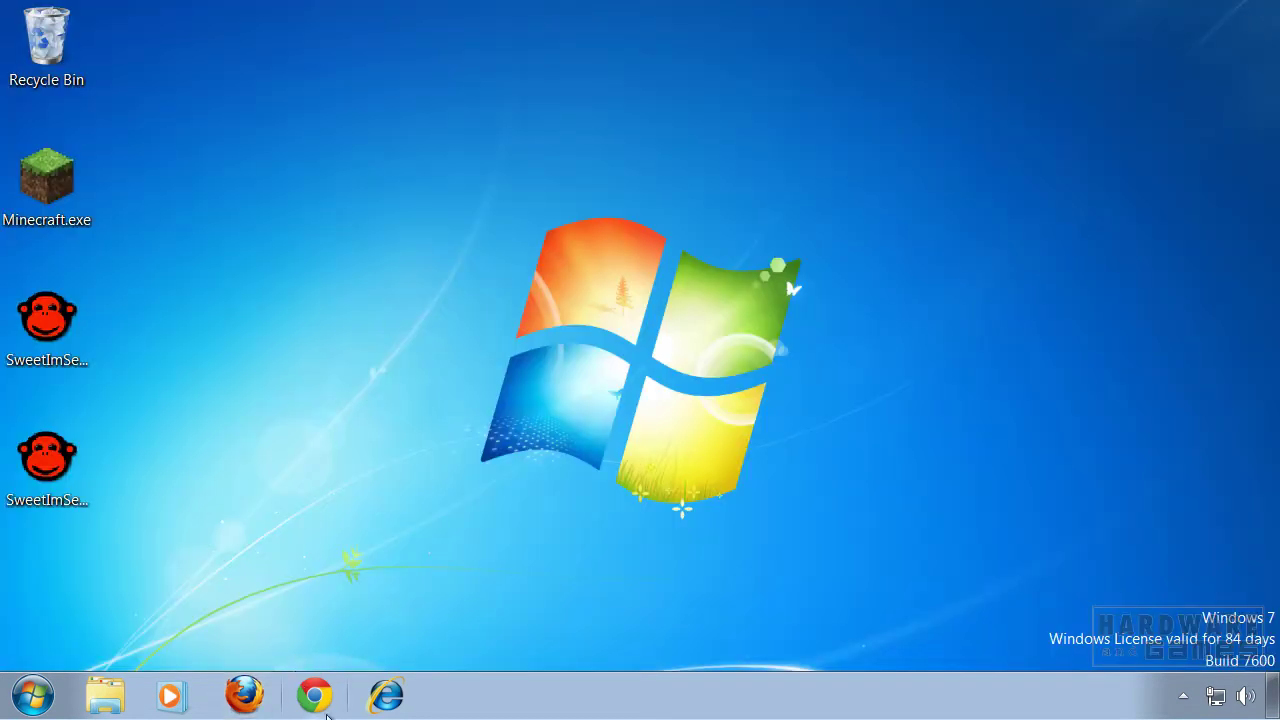
- Launch Chrome, confirm its Extensions page lists no extensions, and return to the main Settings page
left_click(322, 706)
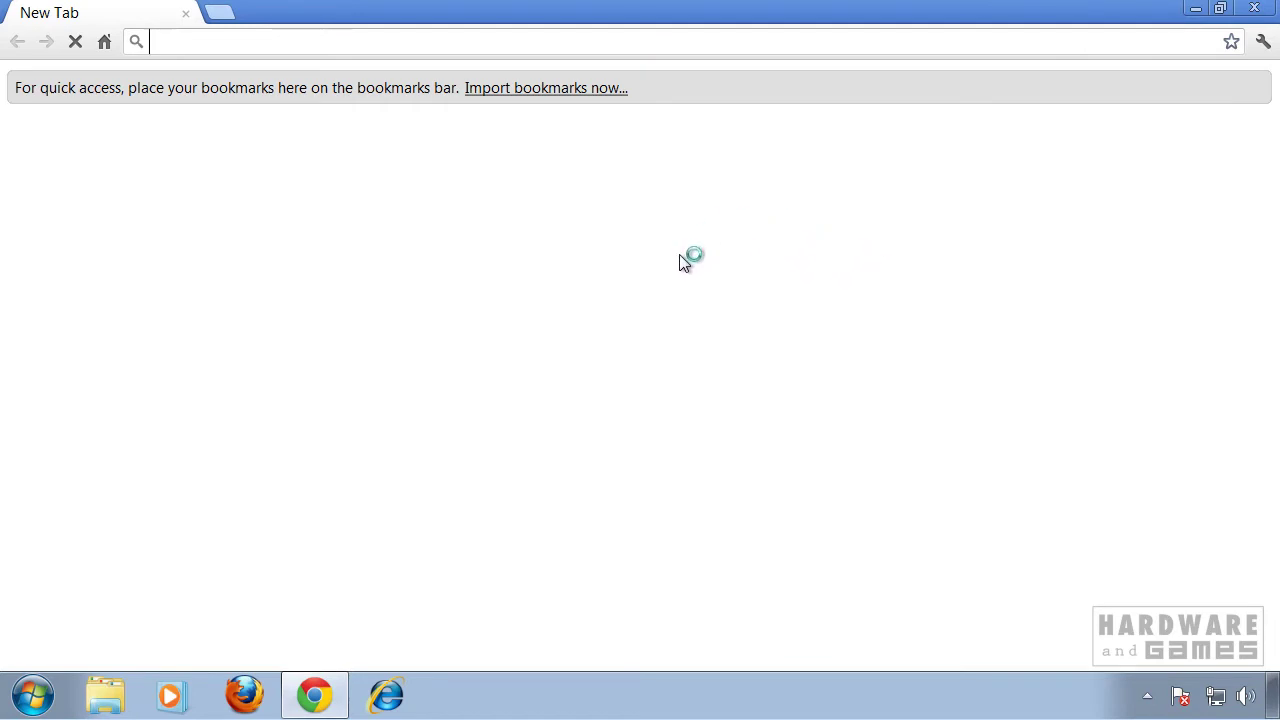
left_click(1262, 44)
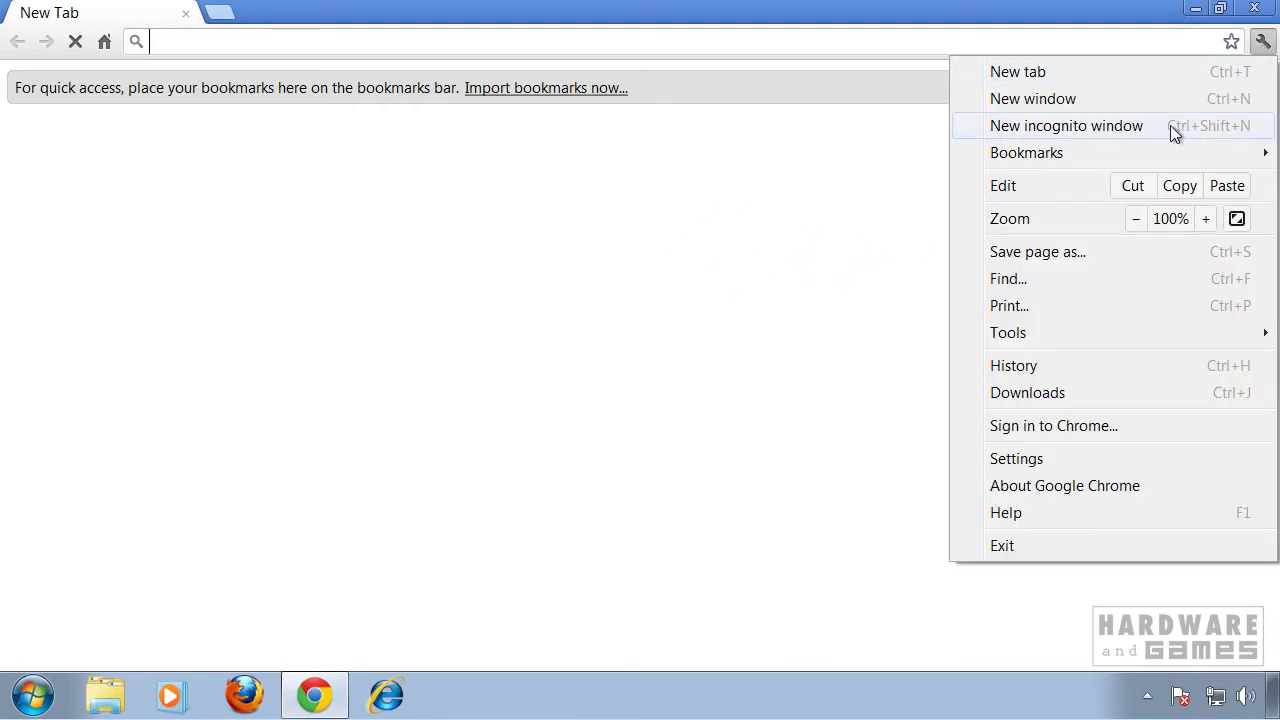
left_click(1061, 461)
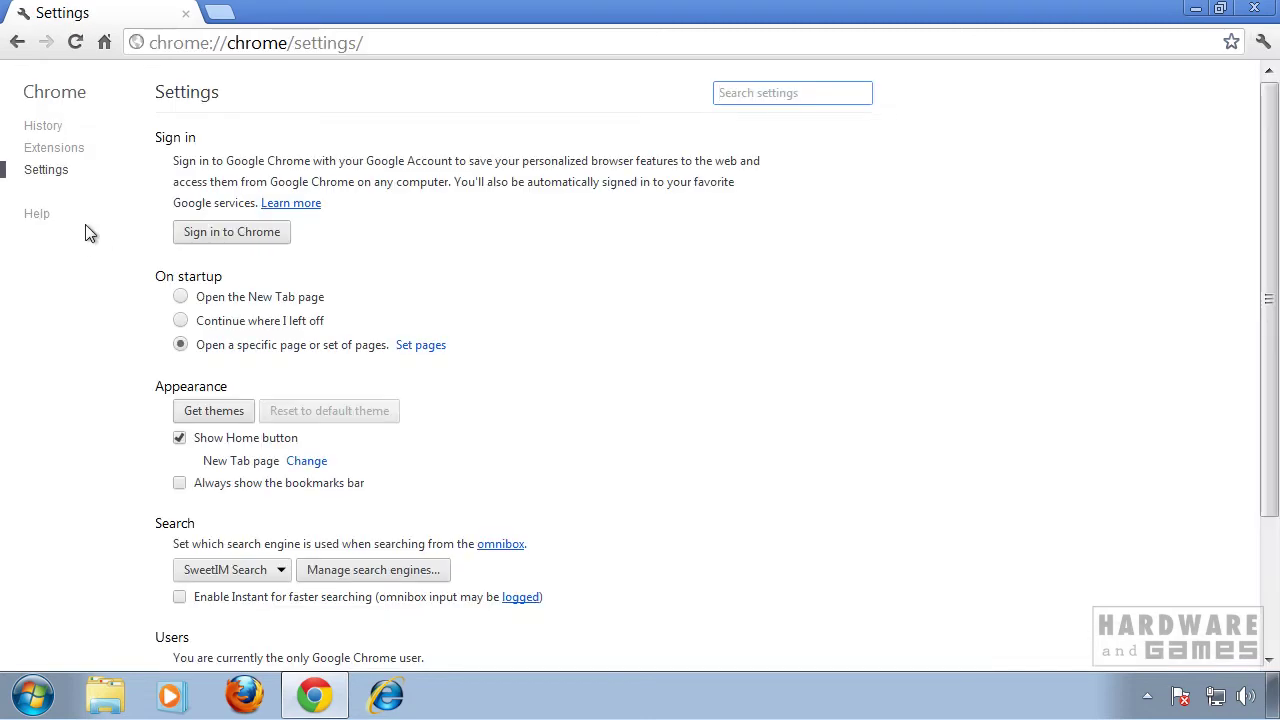
left_click(57, 148)
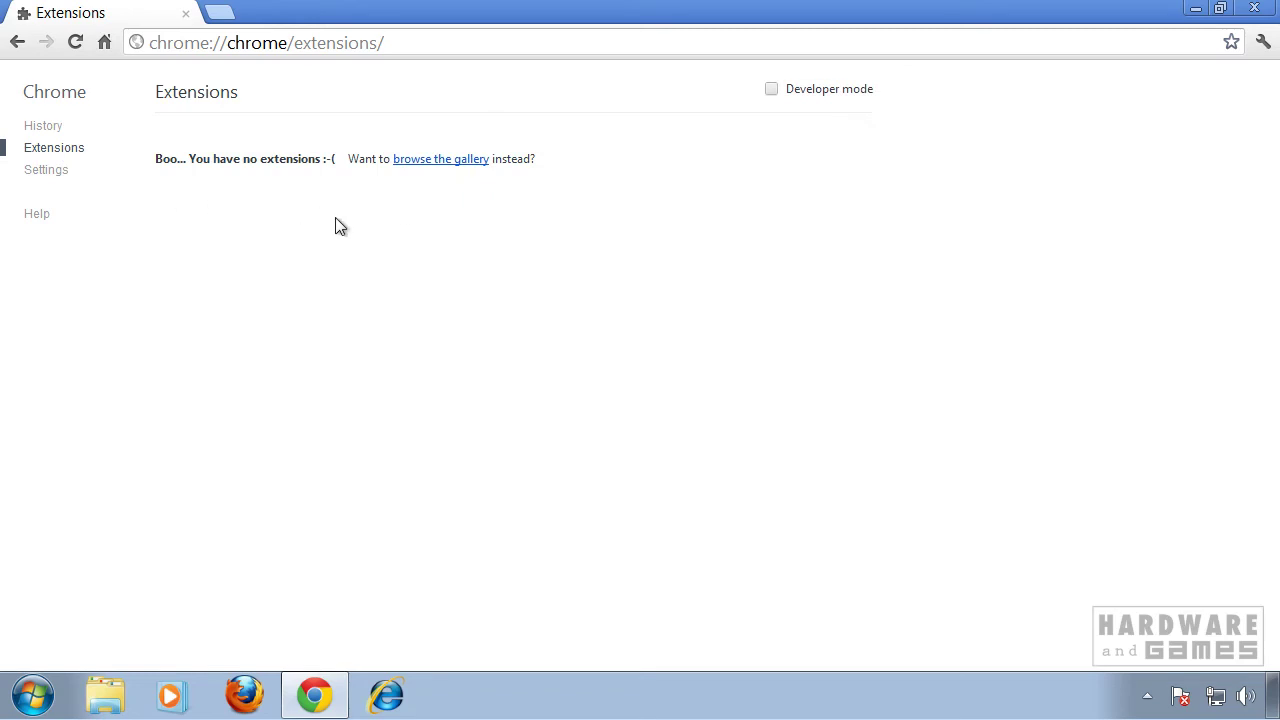
left_click(54, 172)
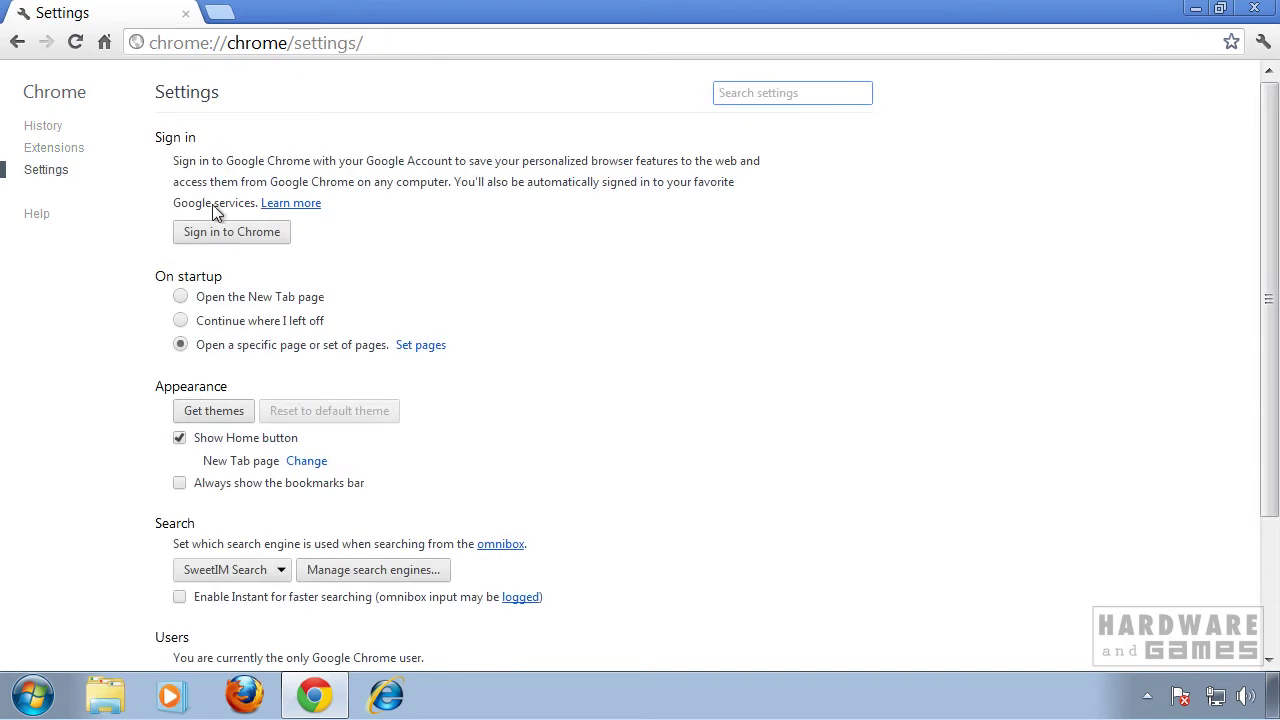
left_click(608, 296)
scroll(613, 323, "down", 1)
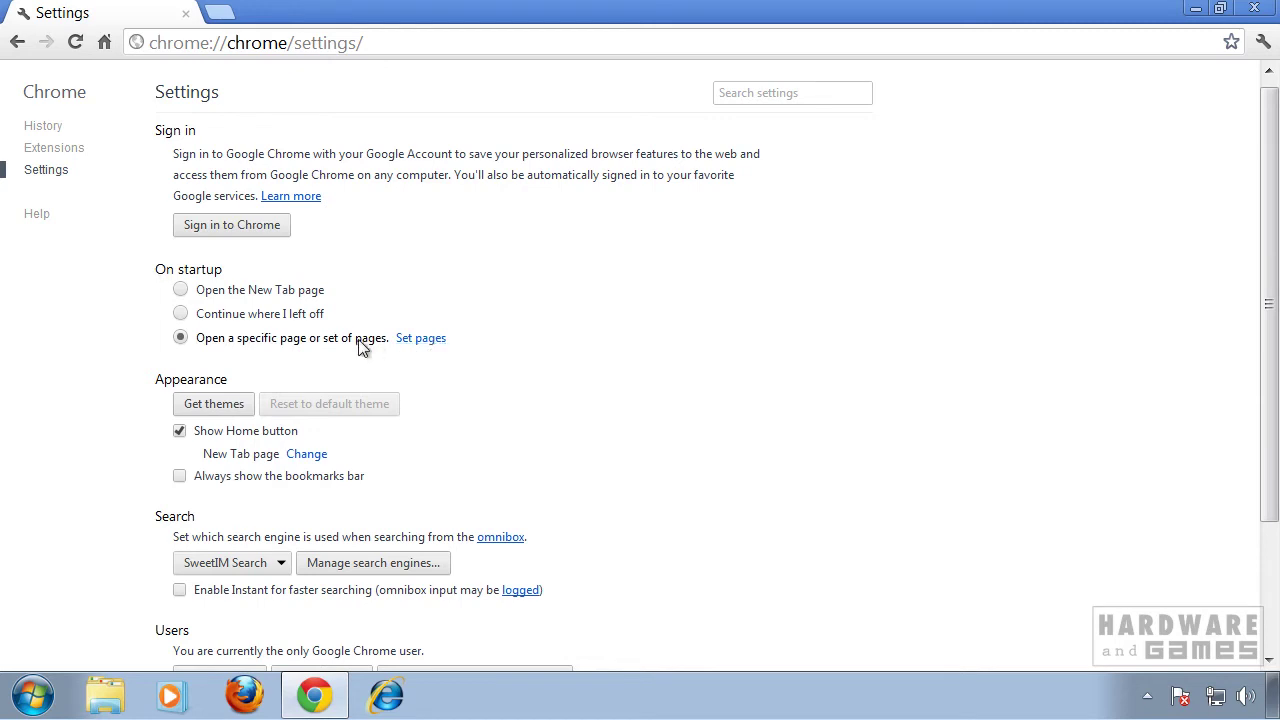
left_click(421, 339)
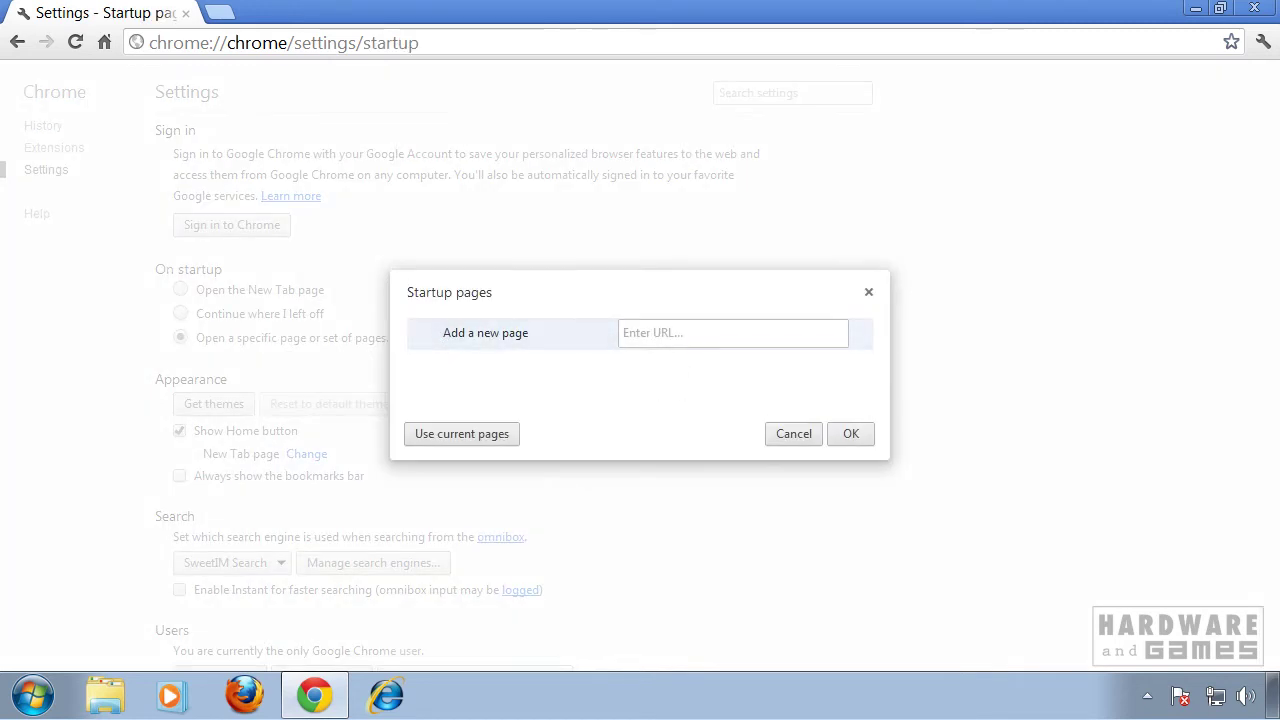
left_click(793, 435)
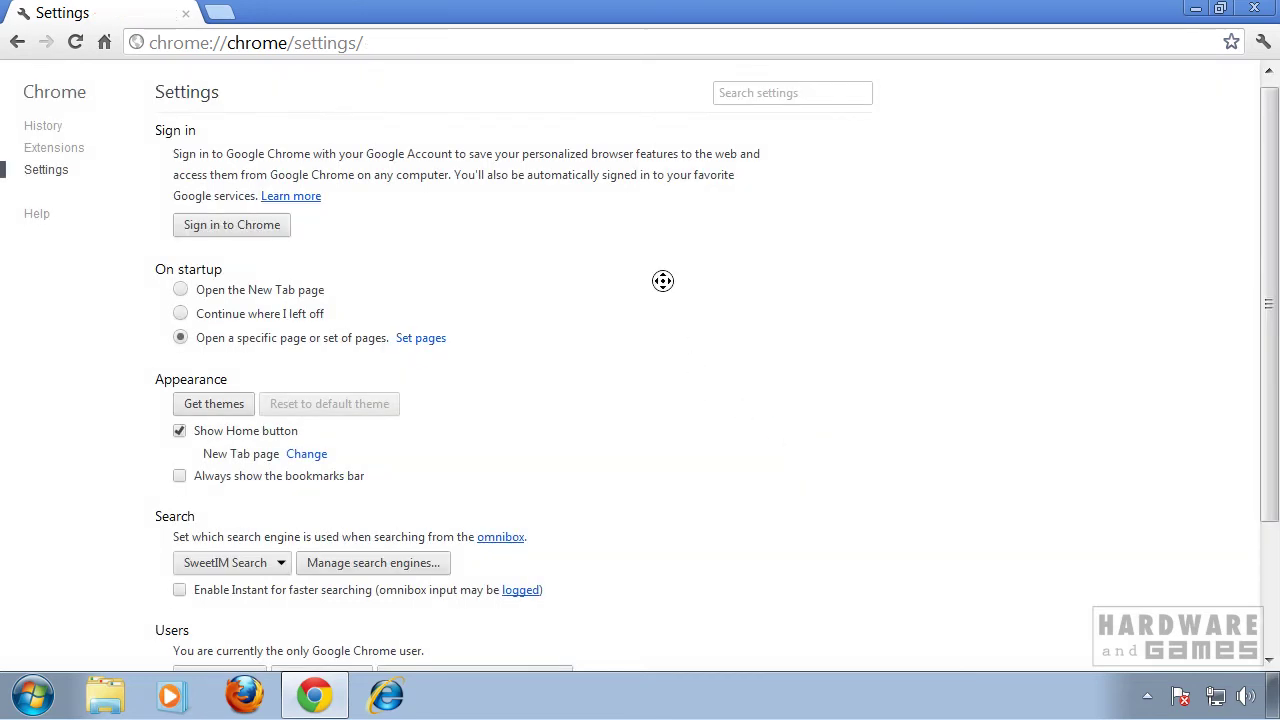
scroll(663, 281, "down", 2)
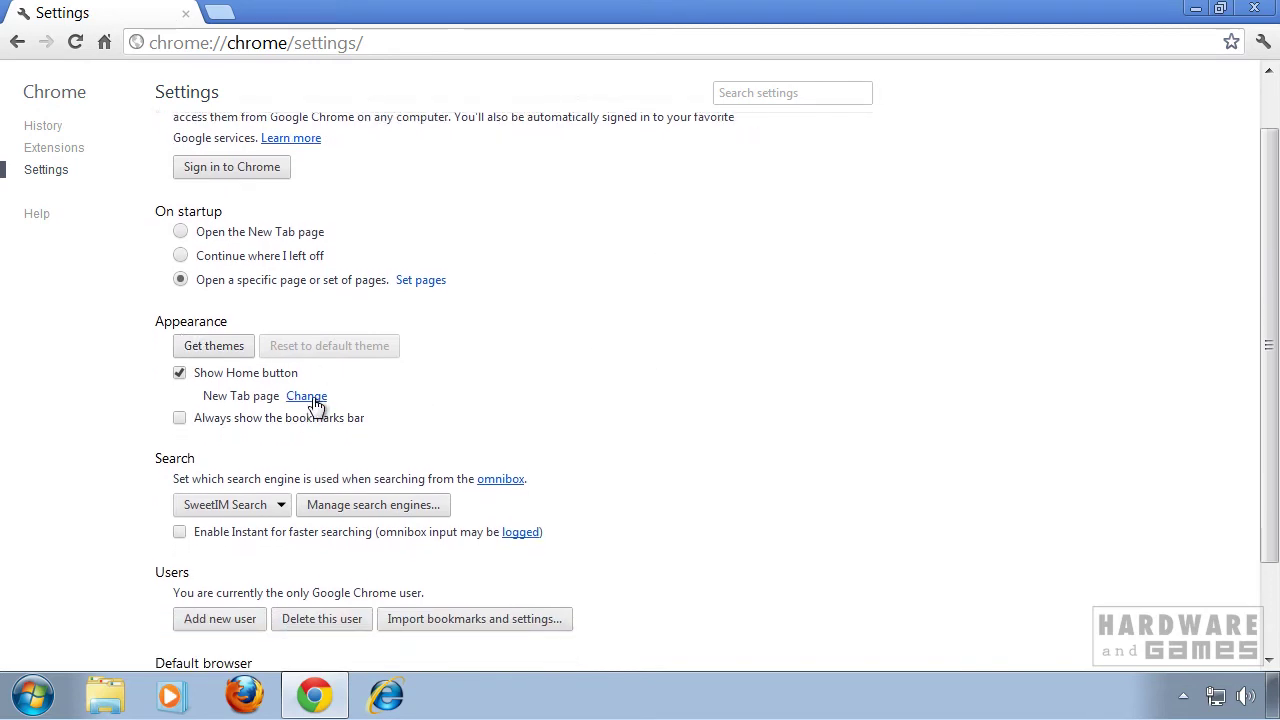
left_click(310, 398)
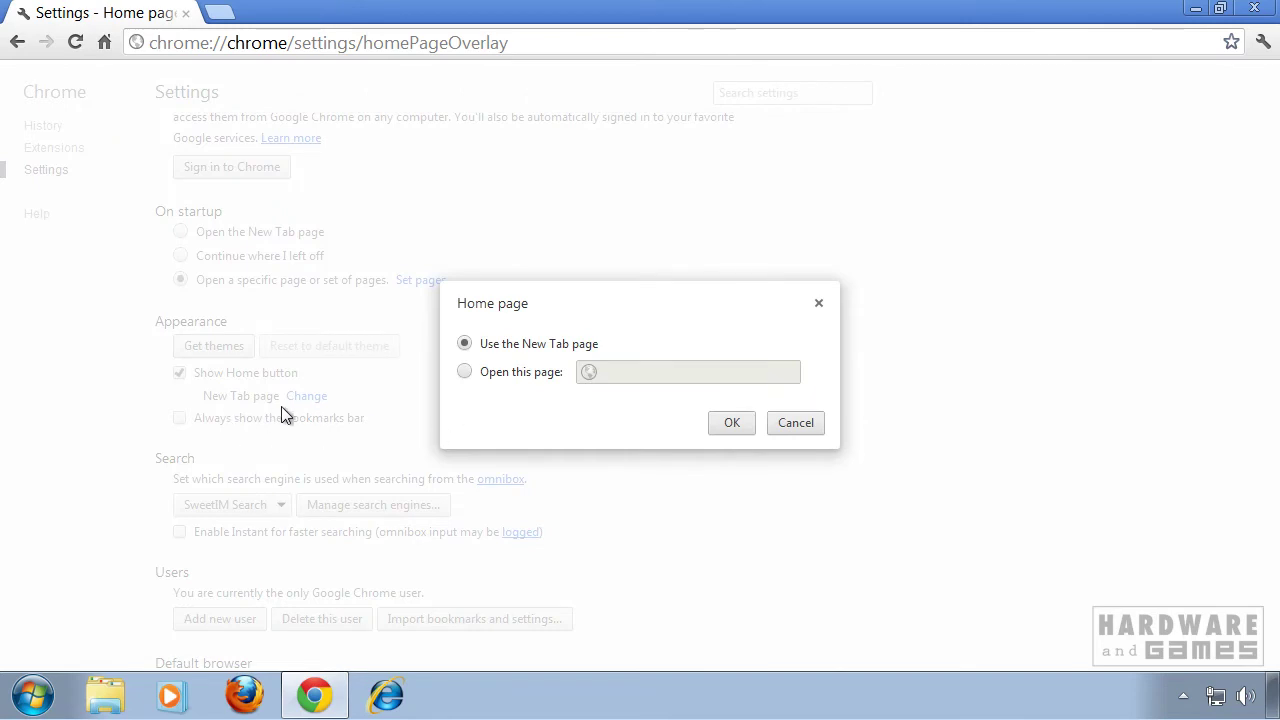
left_click(796, 423)
scroll(763, 304, "down", 3)
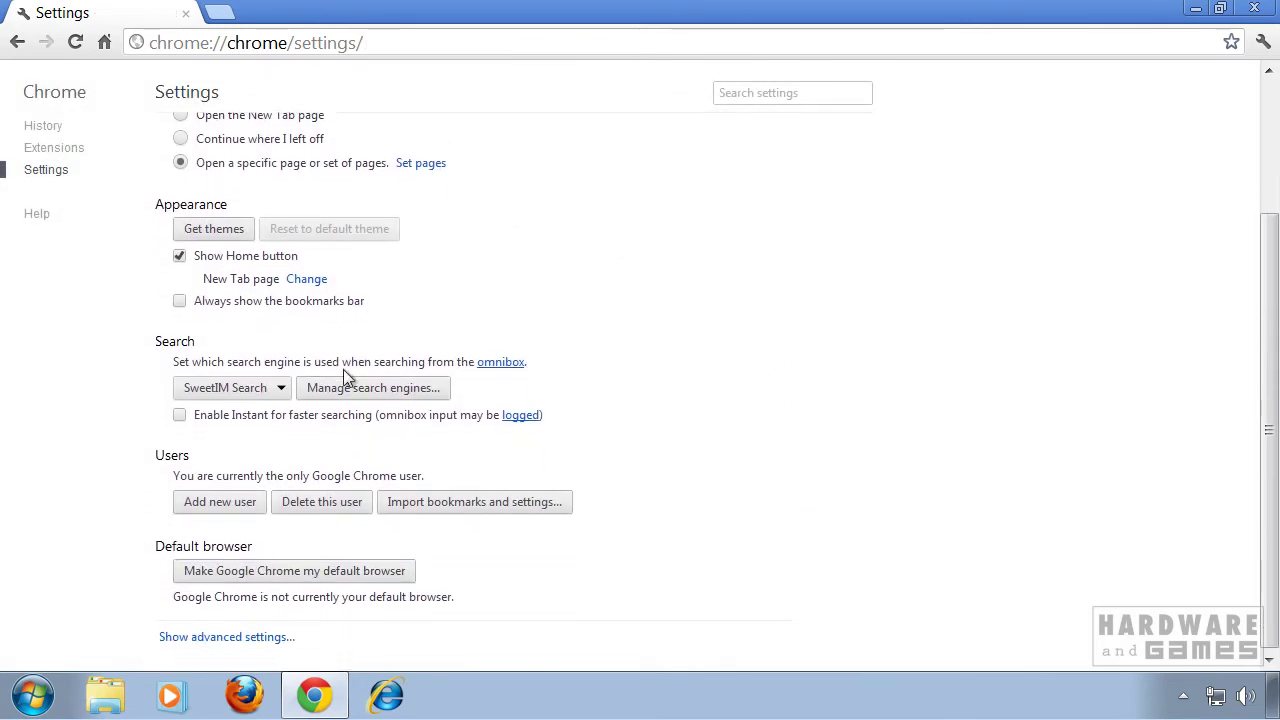
- Make Google Chrome's default search engine, delete SweetIM Search, and load the home page
left_click(408, 392)
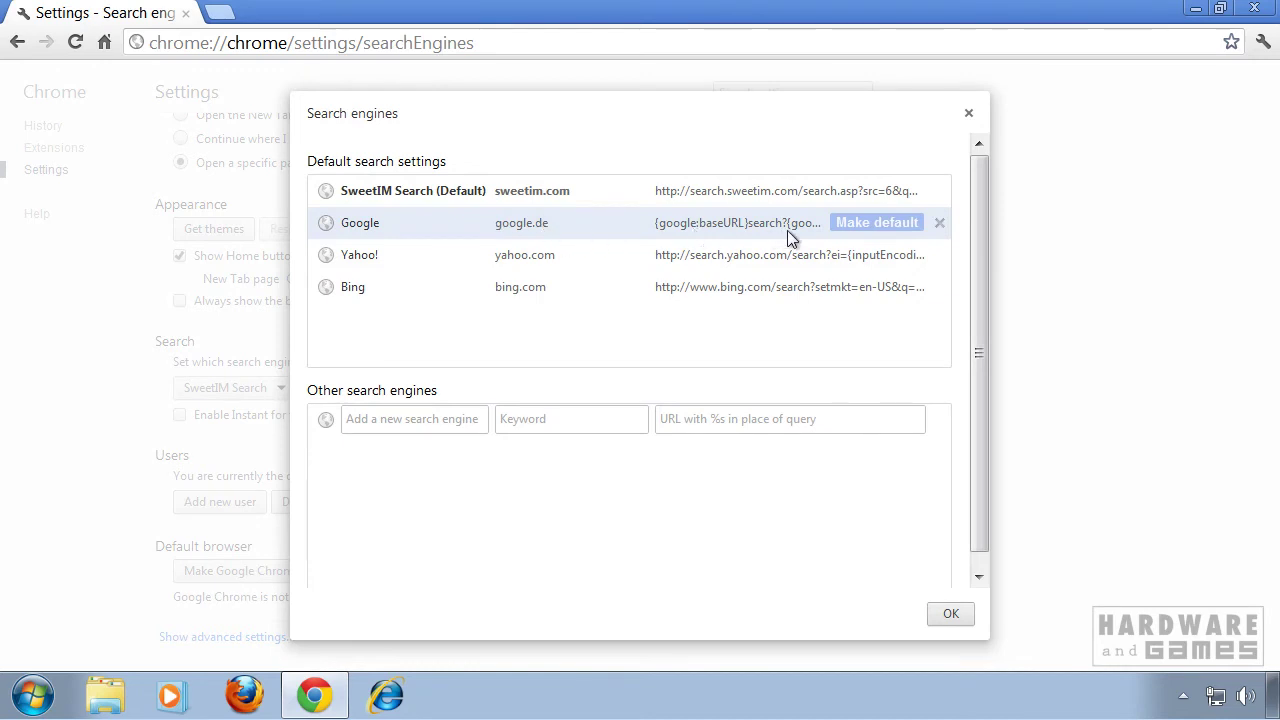
left_click(882, 223)
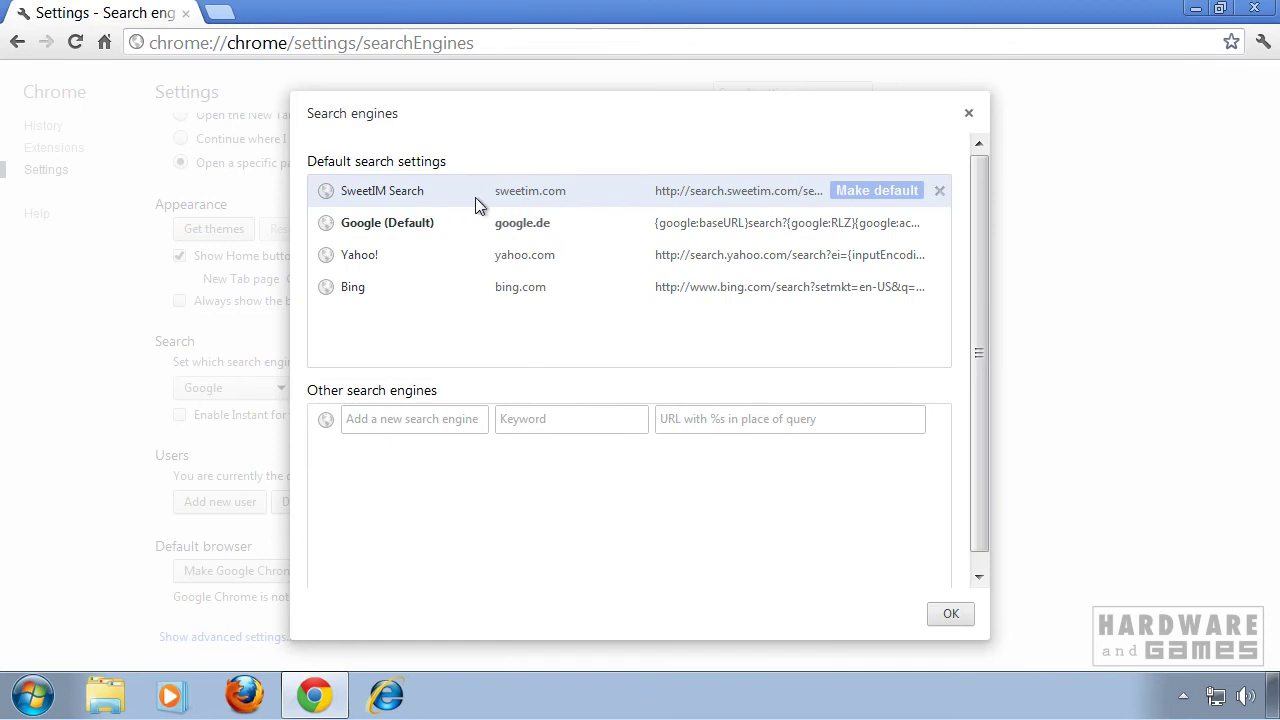
left_click(939, 191)
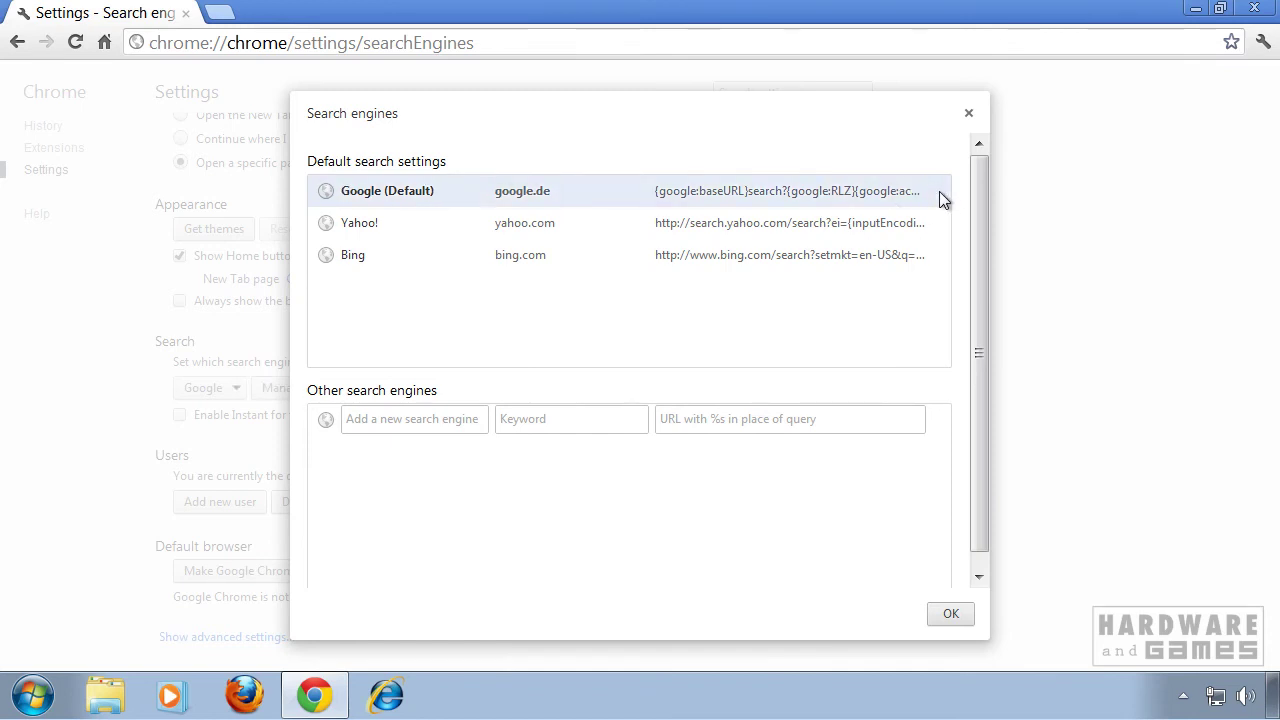
left_click(952, 614)
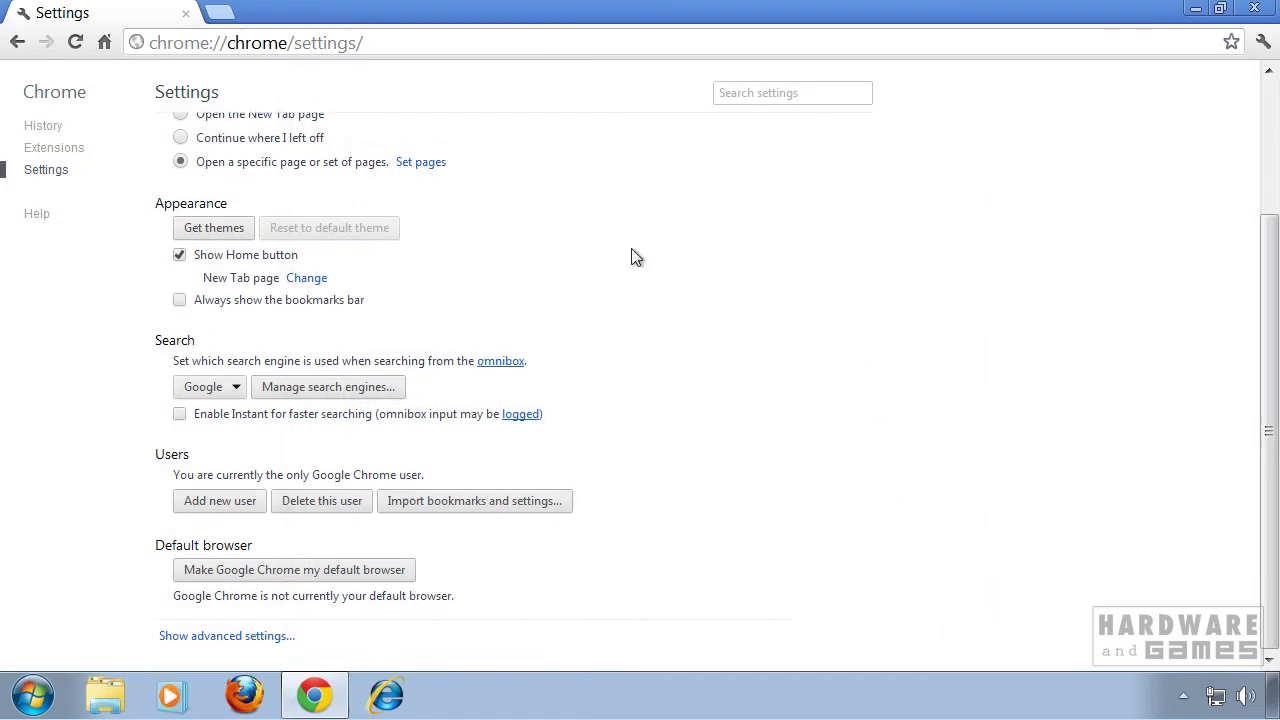
left_click(104, 42)
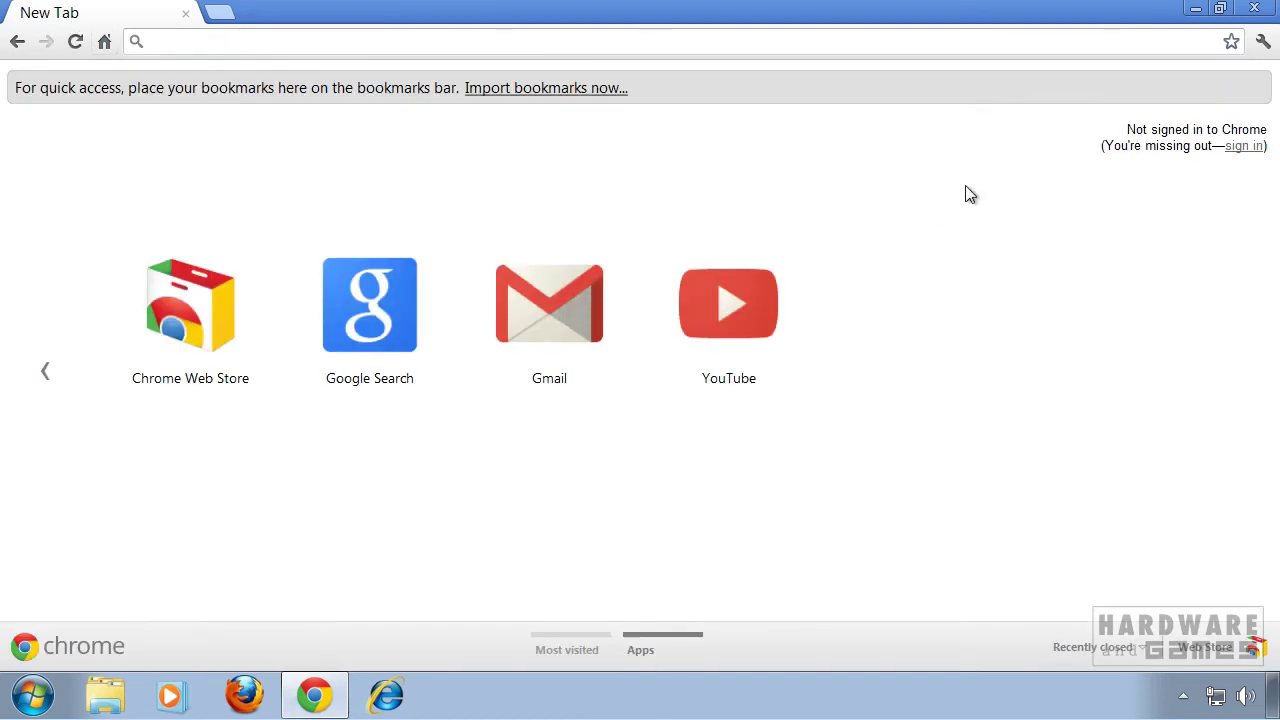
- Close Chrome, open Internet Explorer's Manage Add-ons, inspect Shockwave Flash Object, and view search providers
left_click(1254, 8)
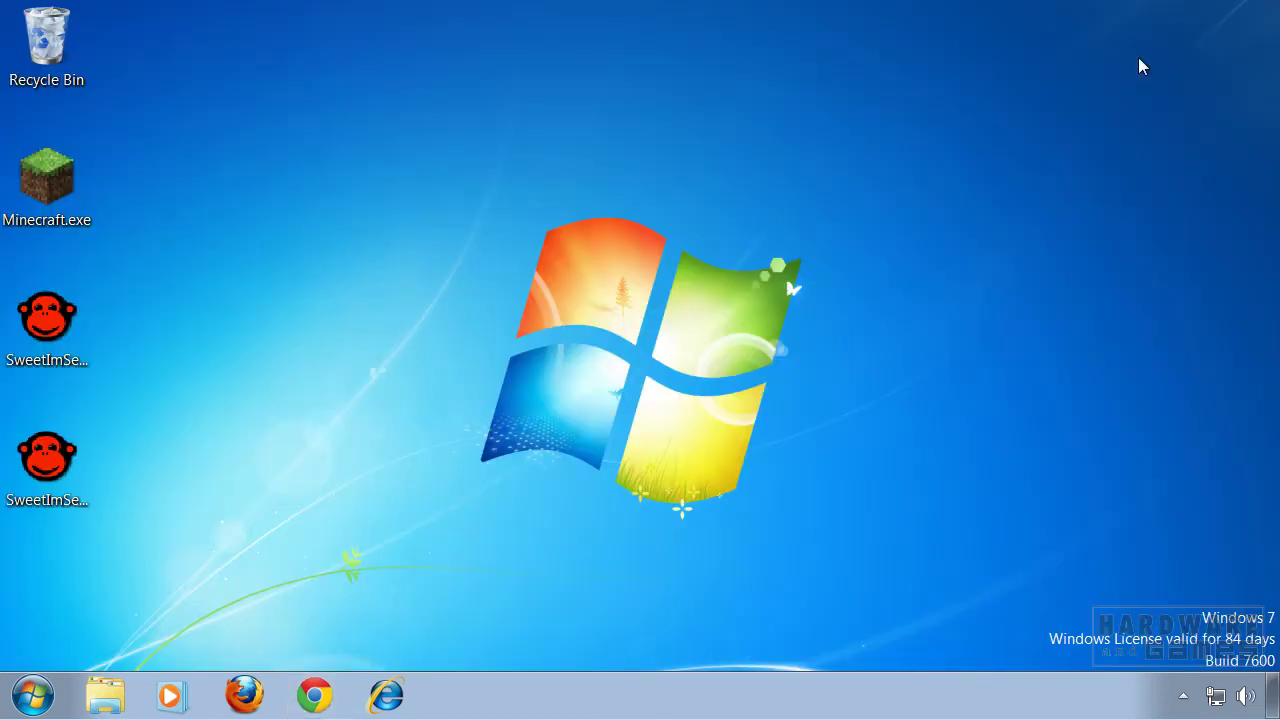
left_click(388, 697)
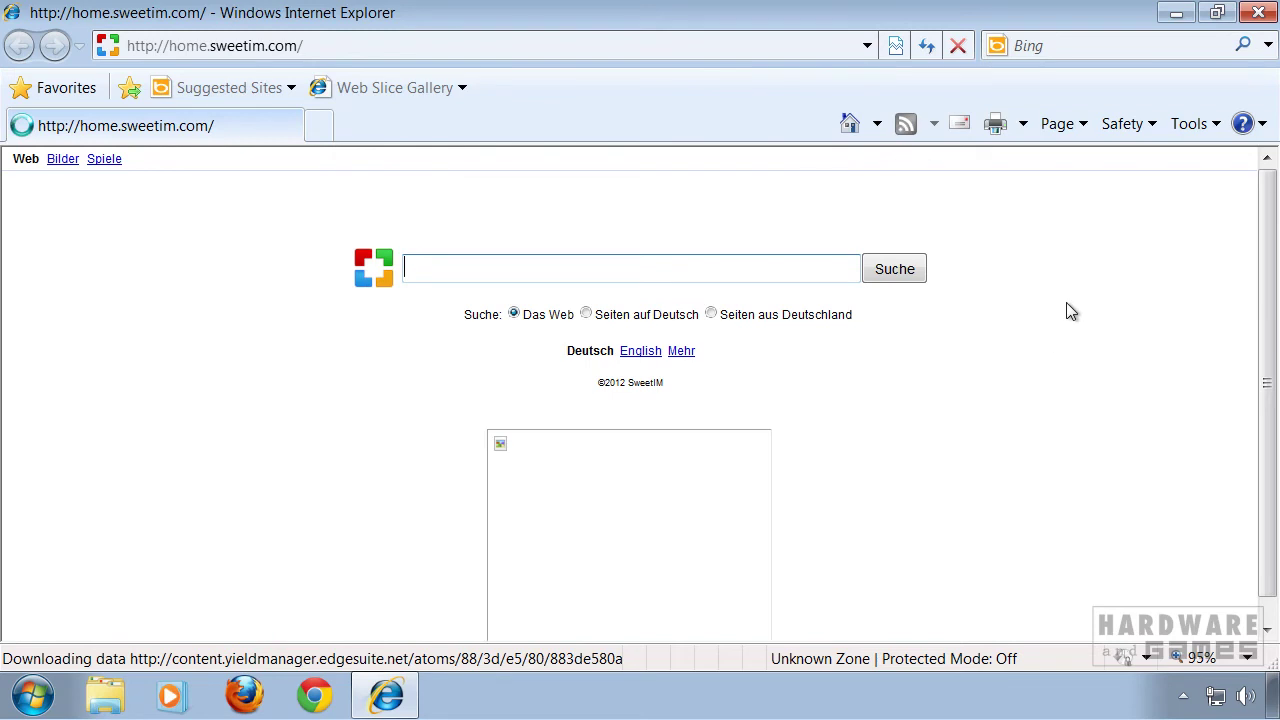
left_click(1203, 135)
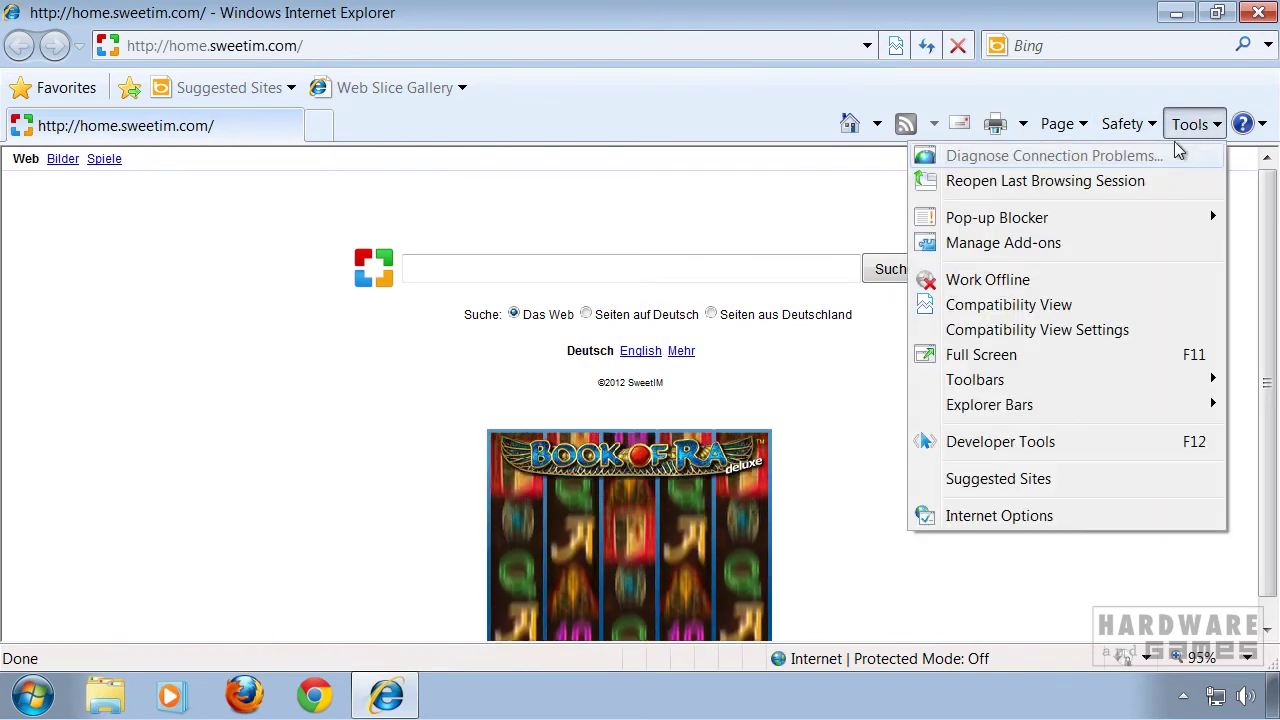
left_click(1055, 246)
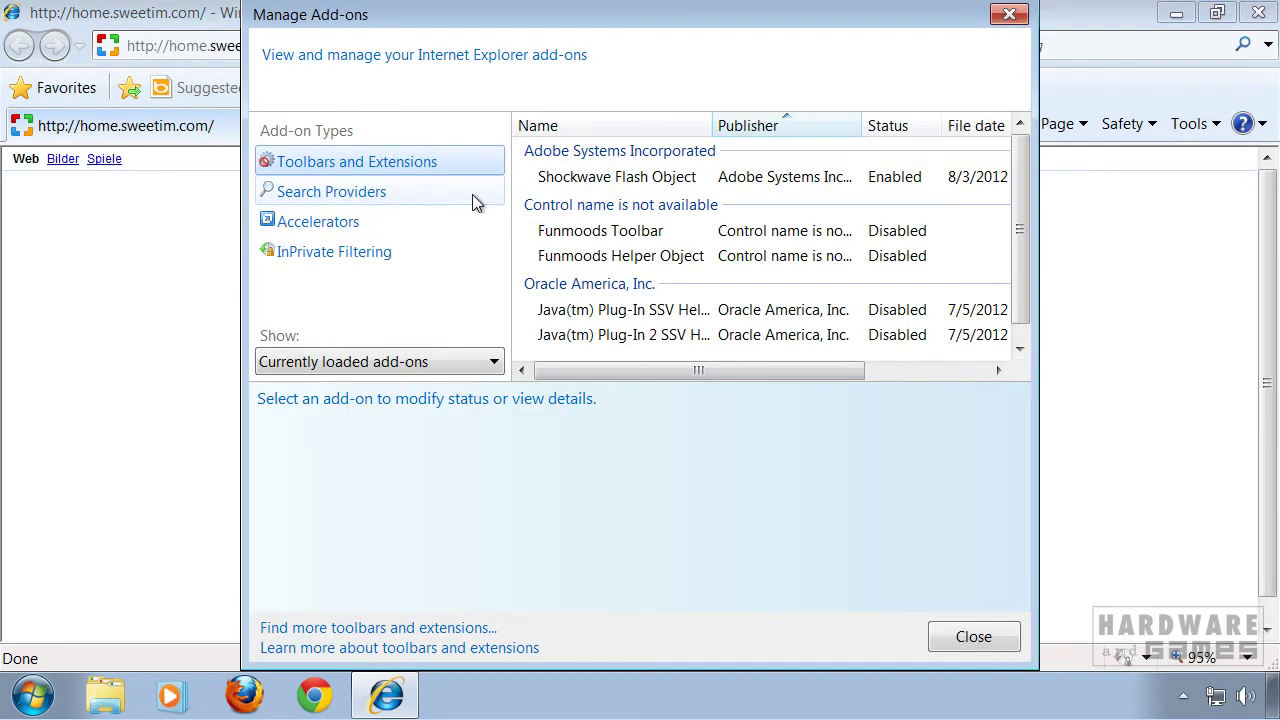
left_click_drag(1020, 194, 686, 234)
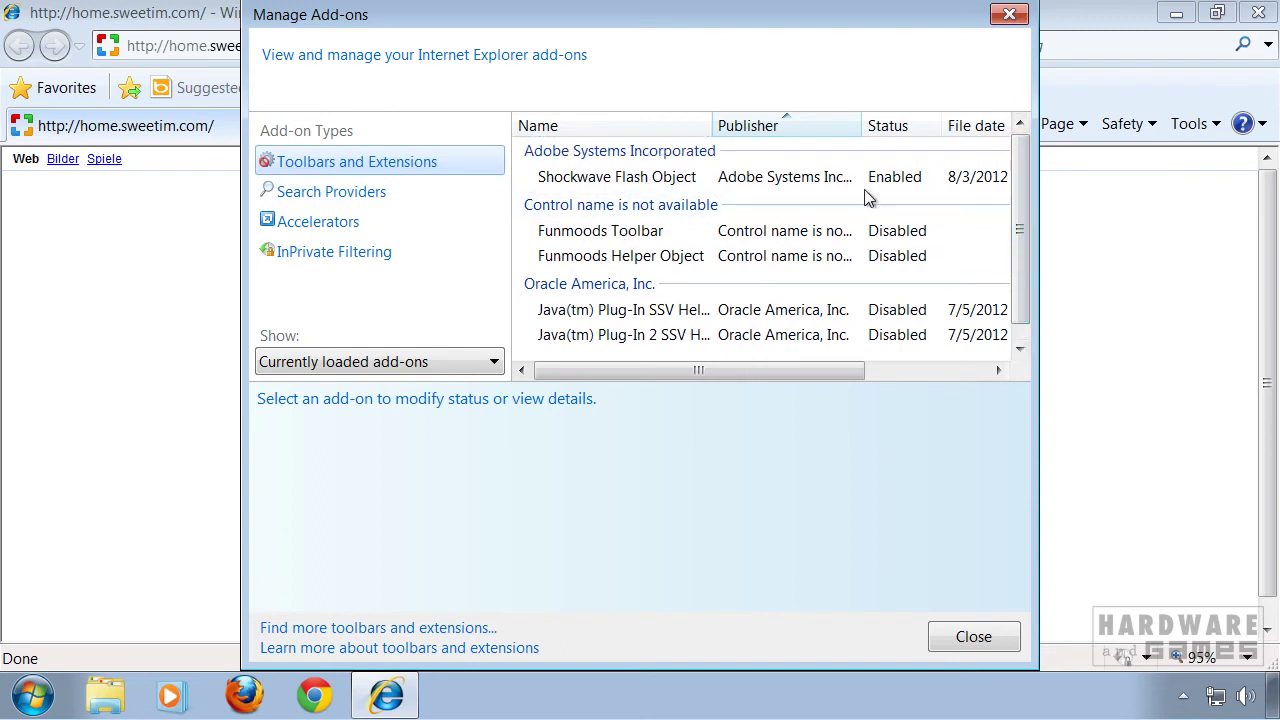
left_click(663, 177)
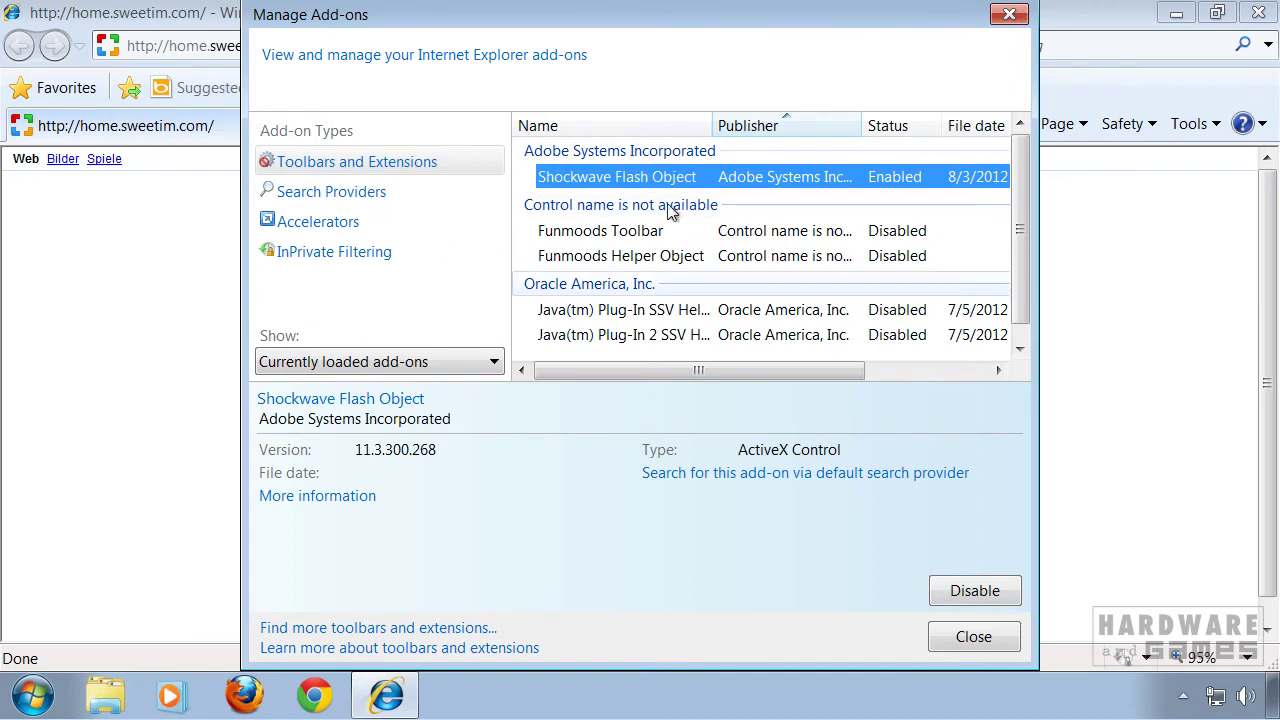
left_click(412, 193)
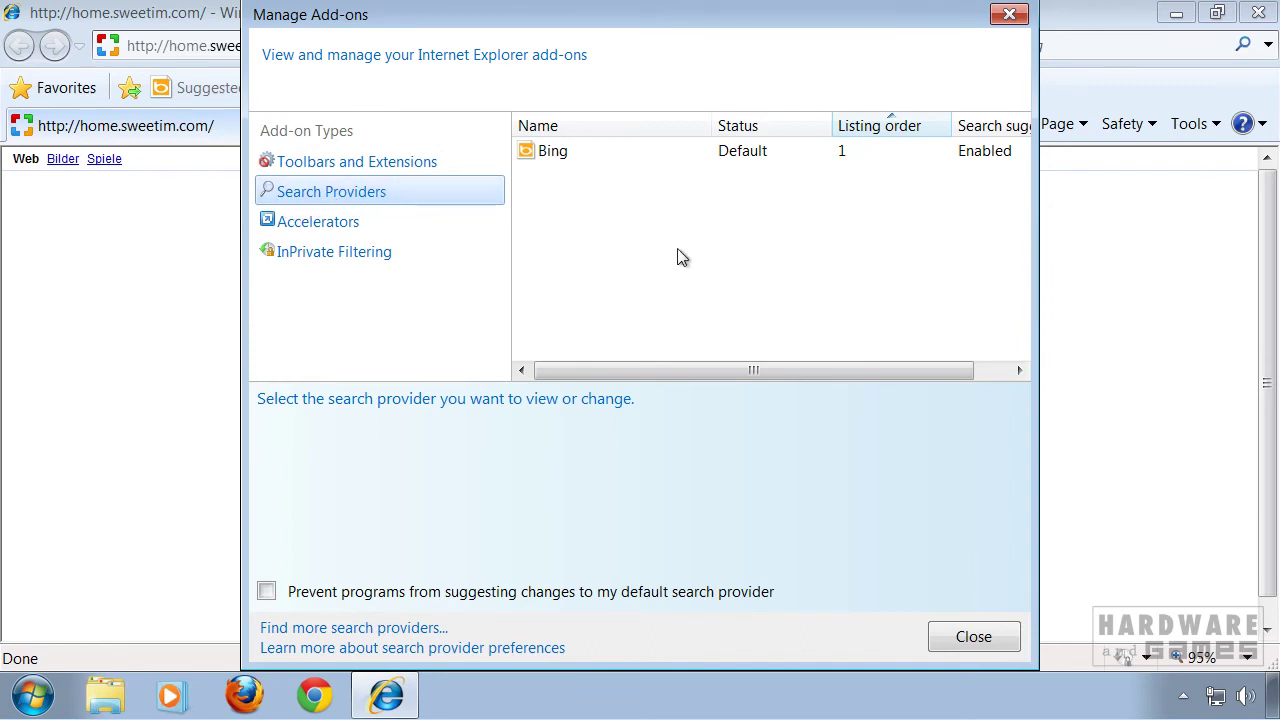
- Set IE's home page to the default in Internet Options and start Reset from the Advanced tab
left_click(986, 636)
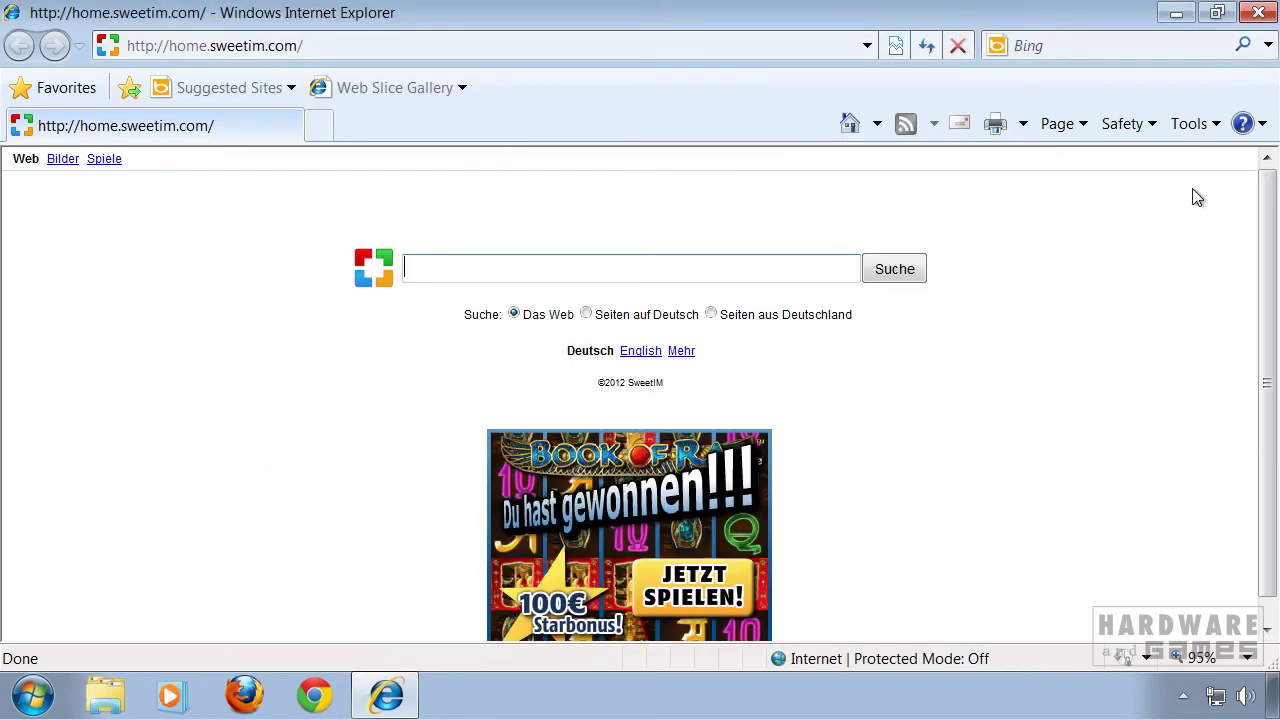
left_click(1193, 127)
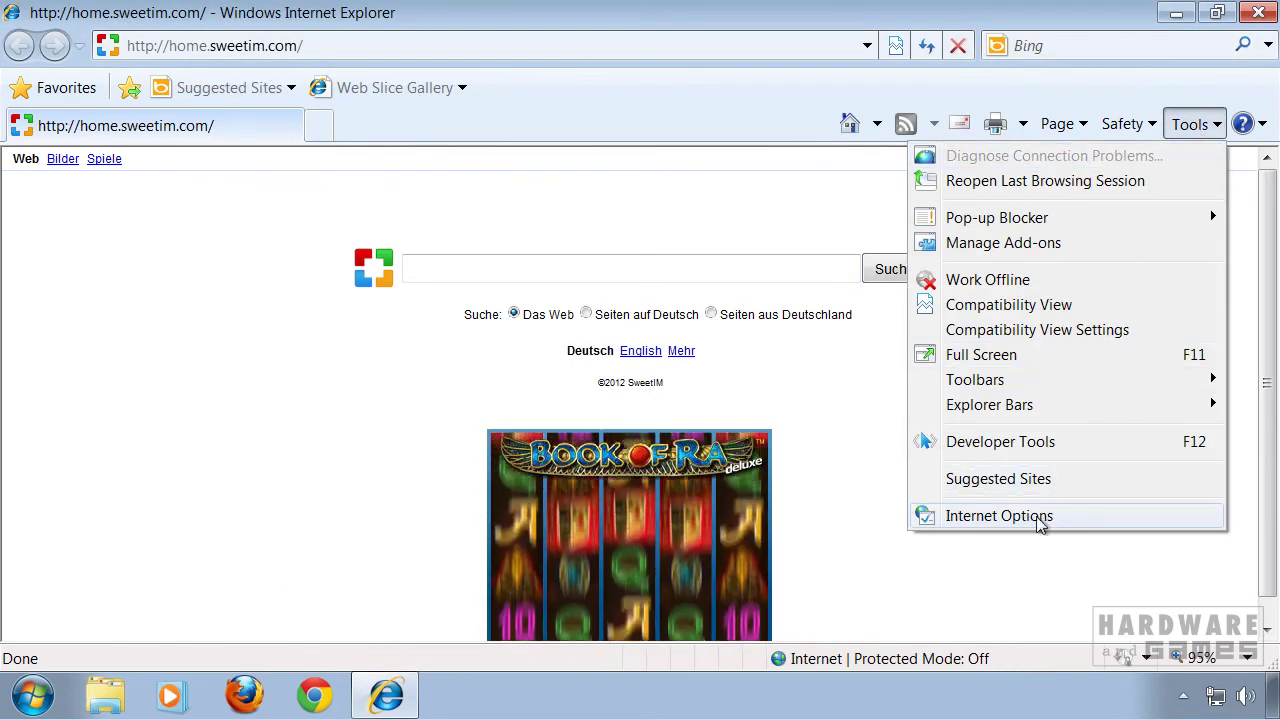
left_click(1081, 516)
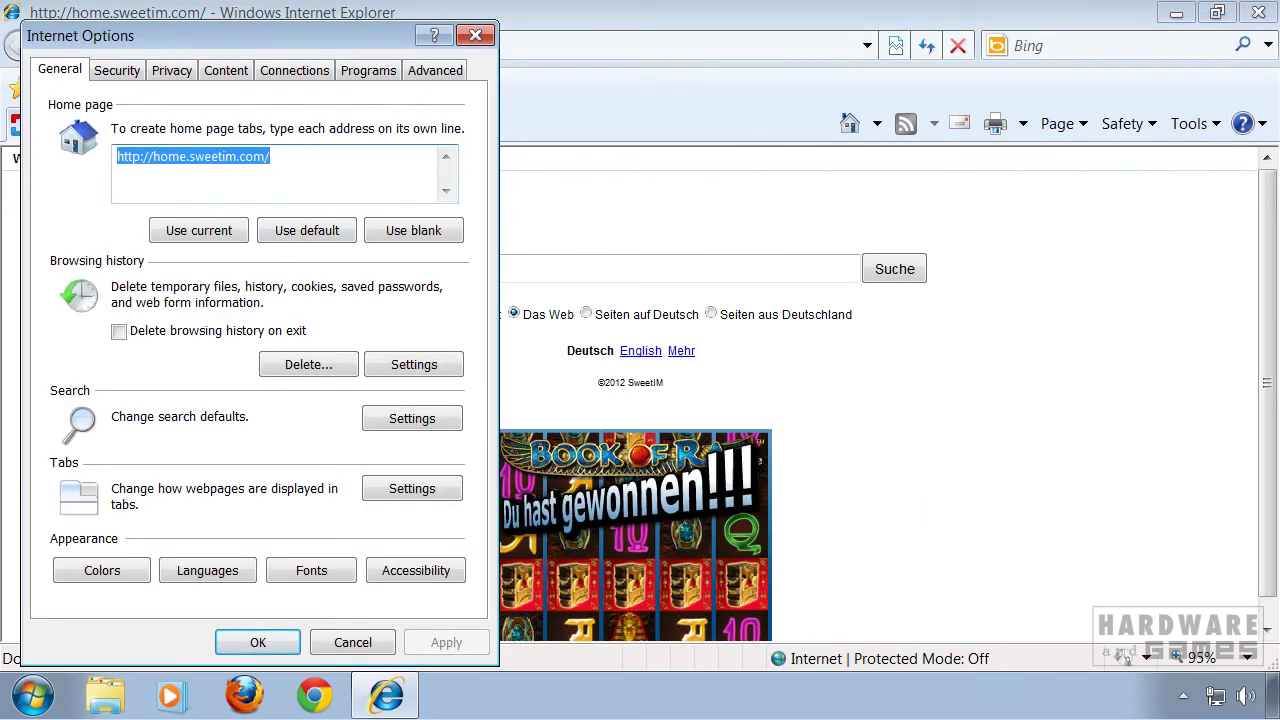
left_click(313, 240)
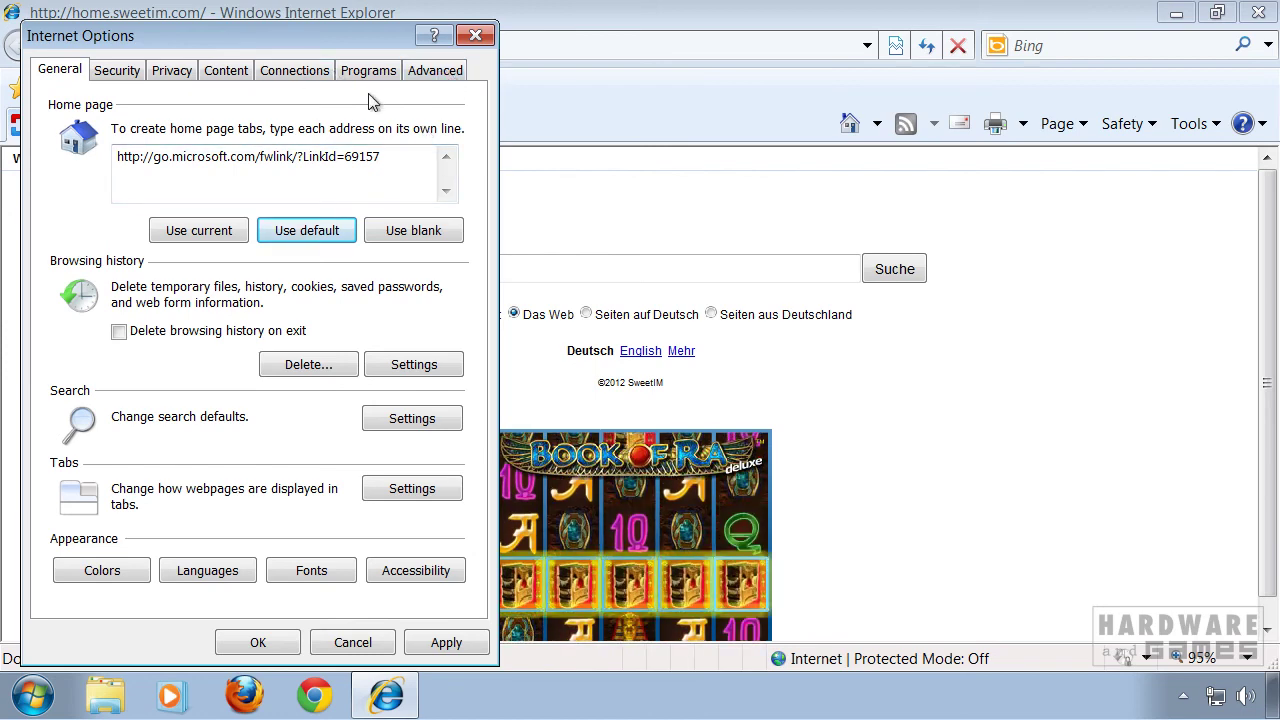
left_click(443, 82)
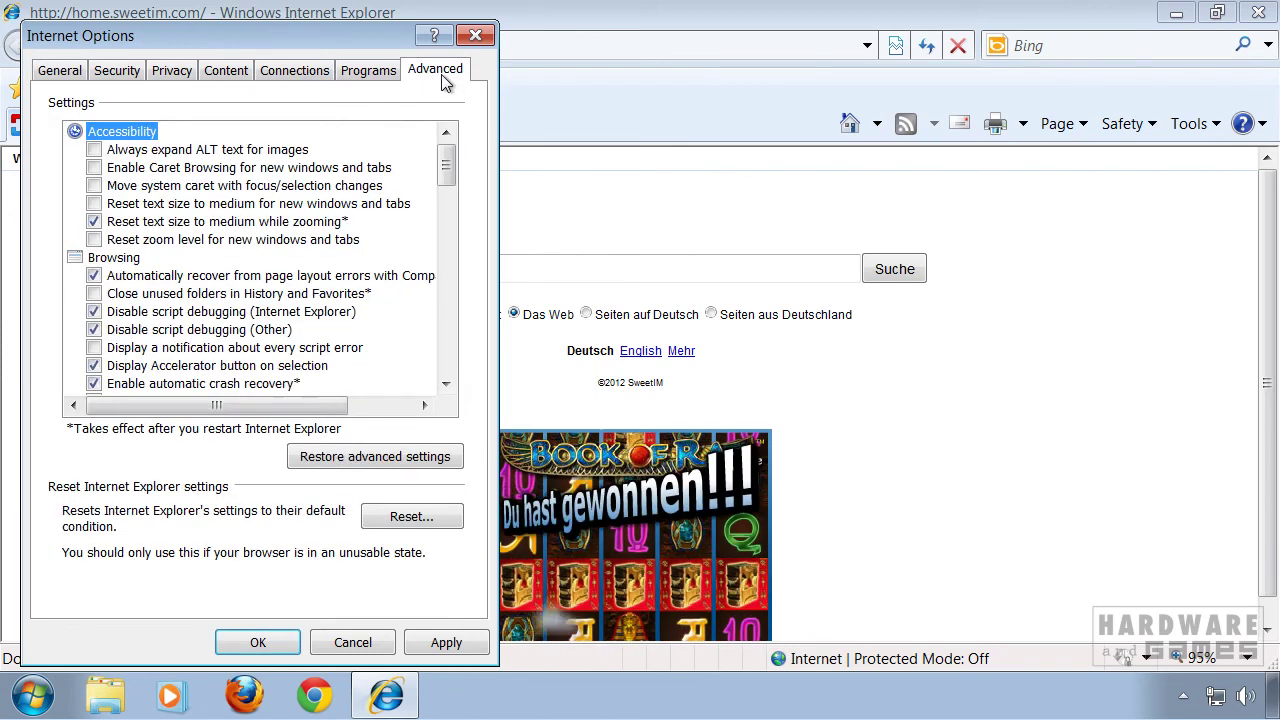
left_click(435, 530)
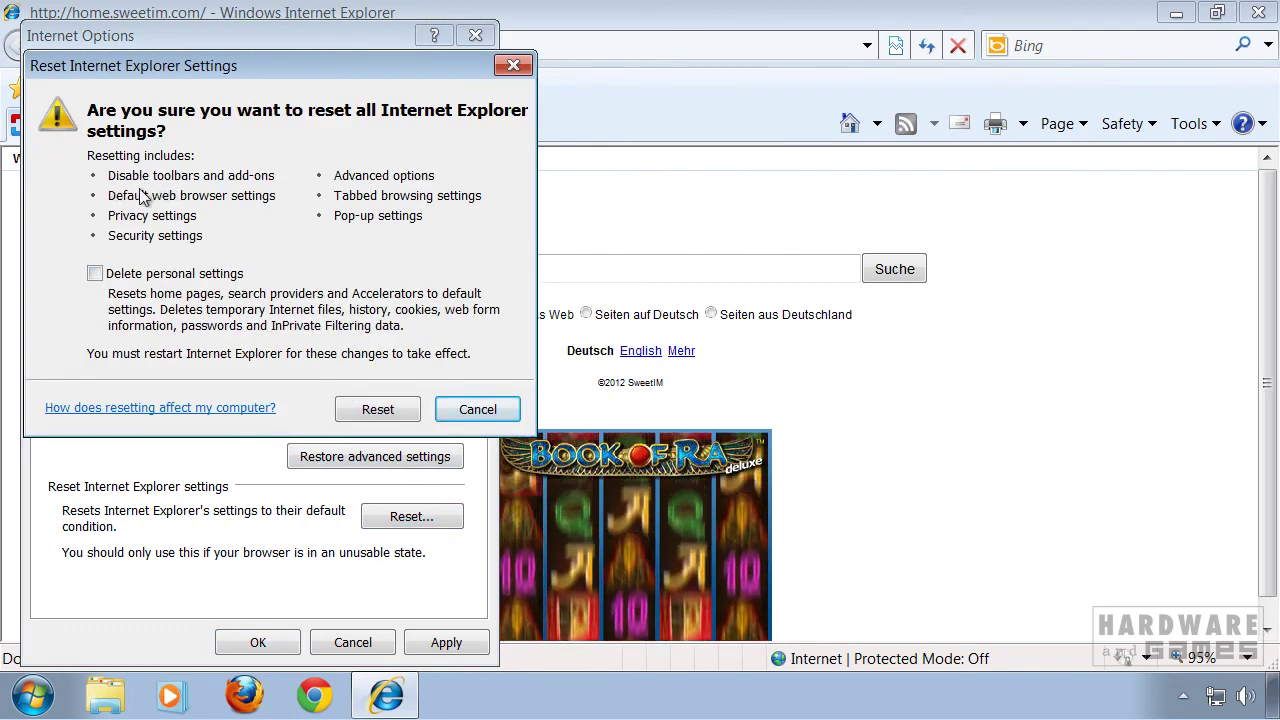
- Reset all IE settings including personal settings, acknowledge the restart message, then close and relaunch IE
left_click(94, 273)
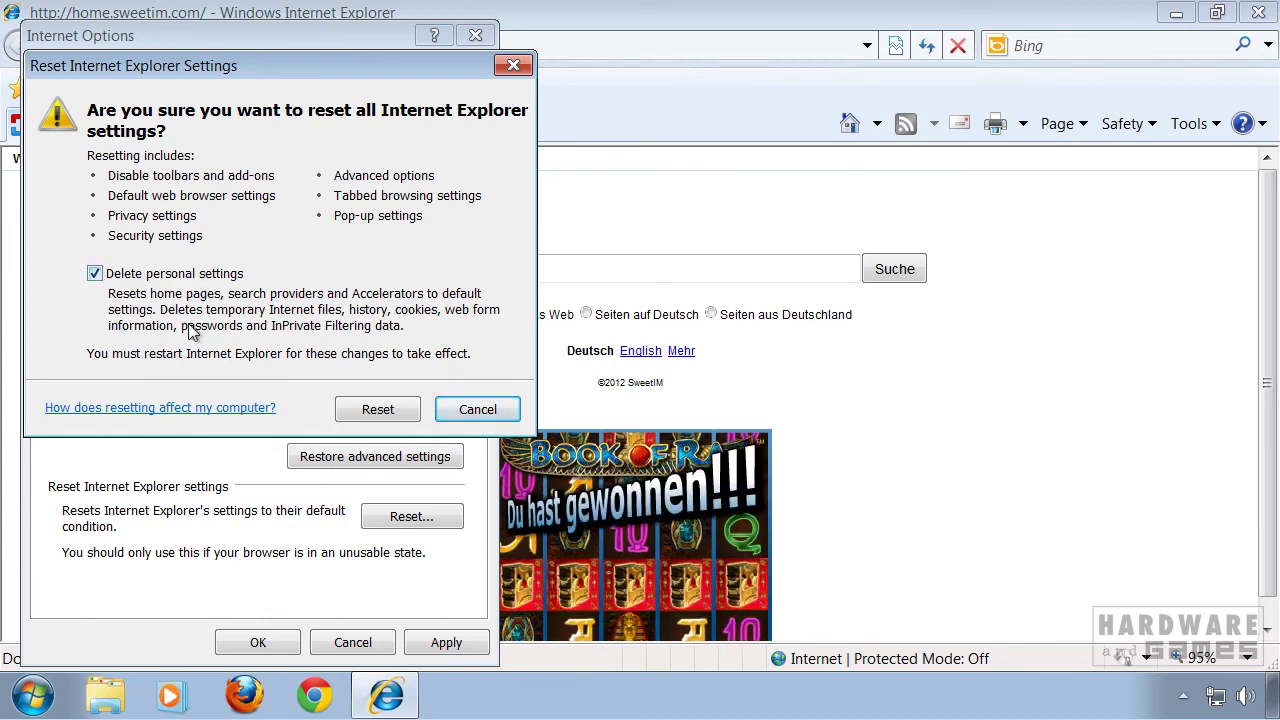
left_click(378, 410)
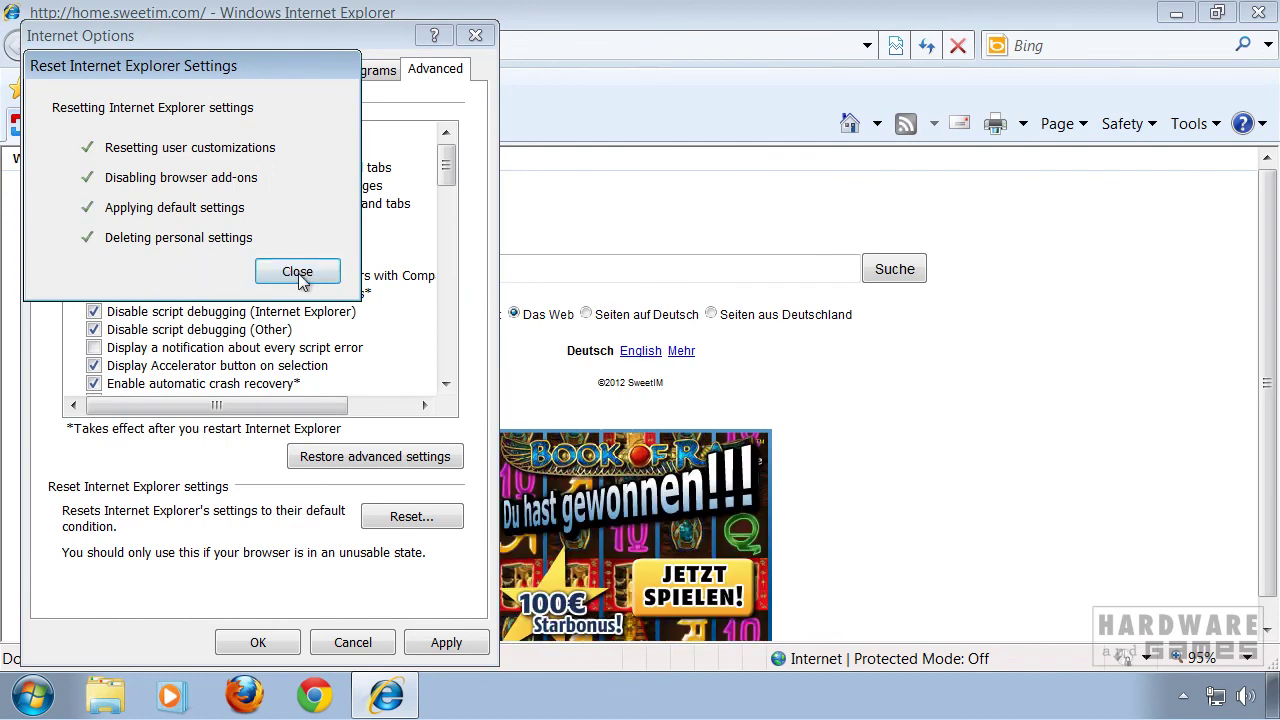
left_click(297, 272)
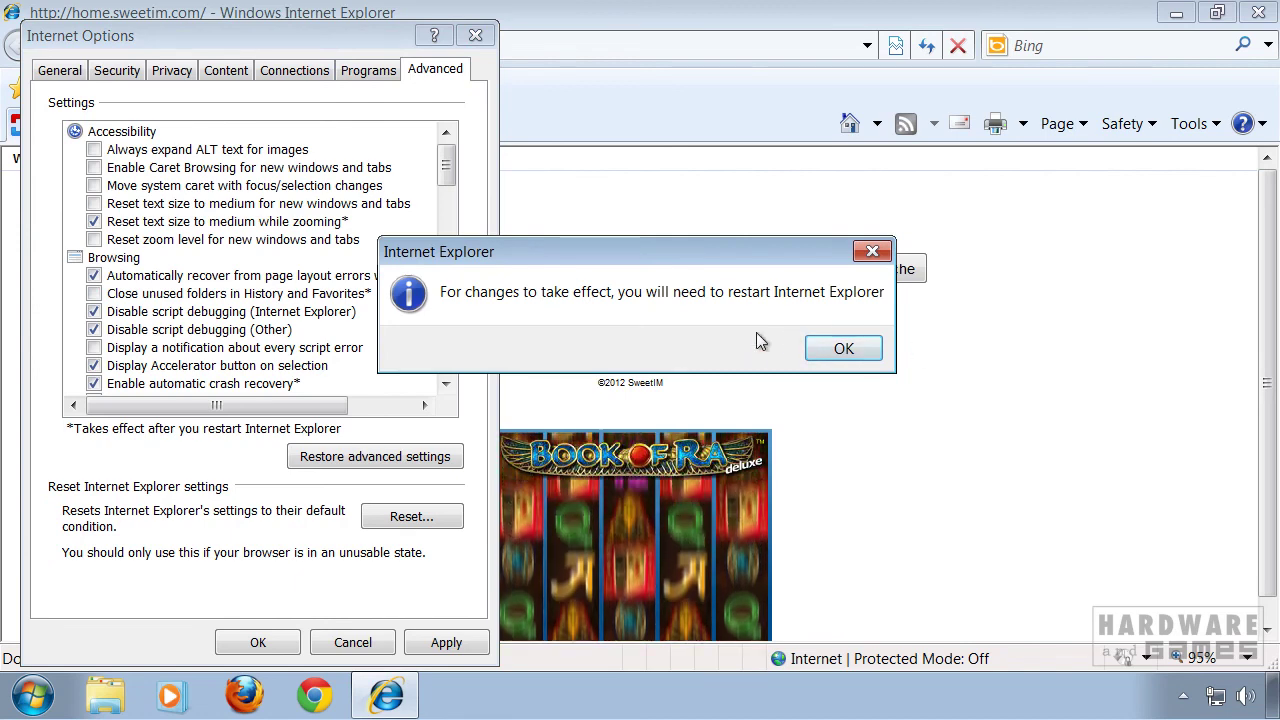
left_click(845, 348)
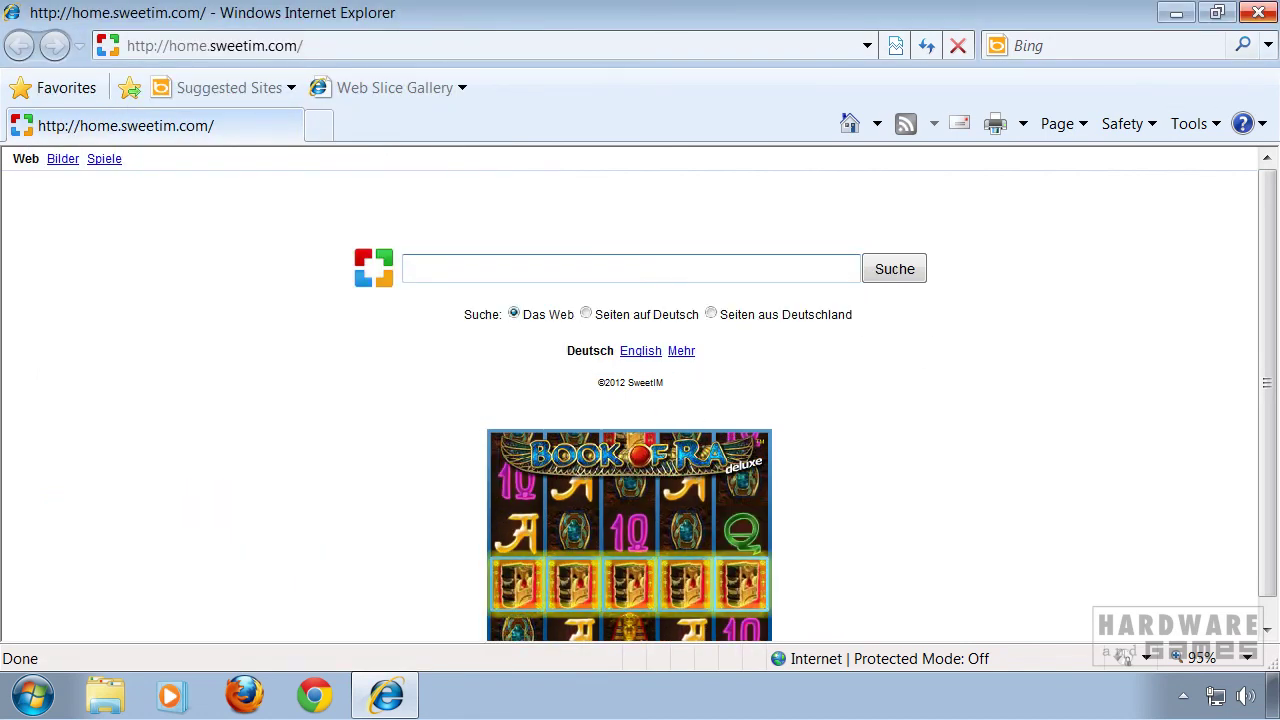
left_click(1258, 13)
left_click(395, 695)
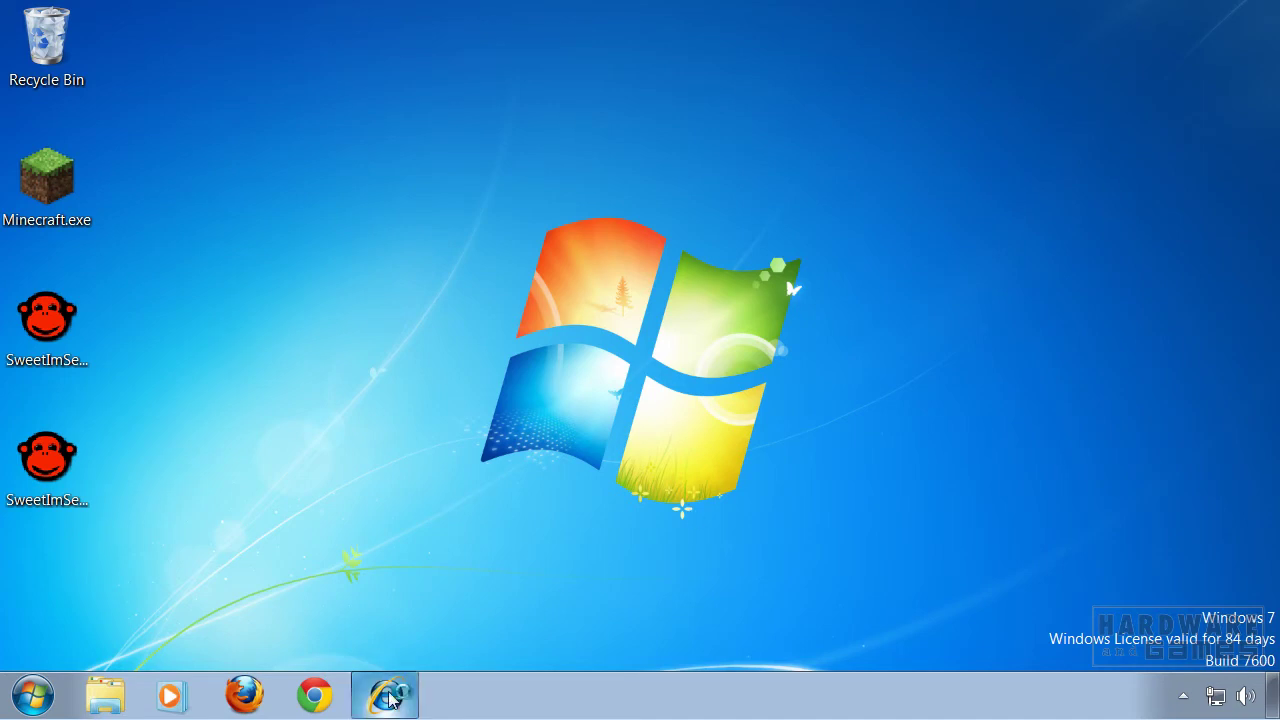